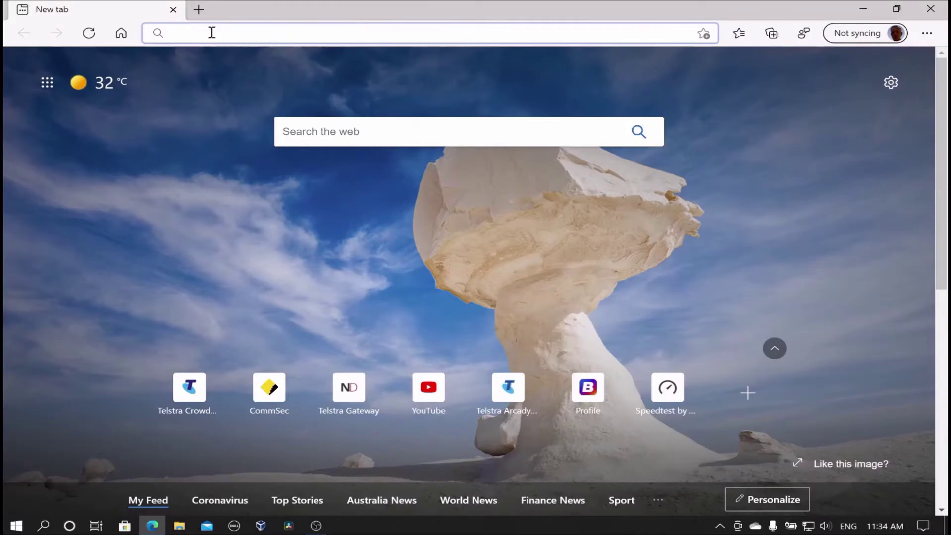
left_click(212, 33)
type("http:")
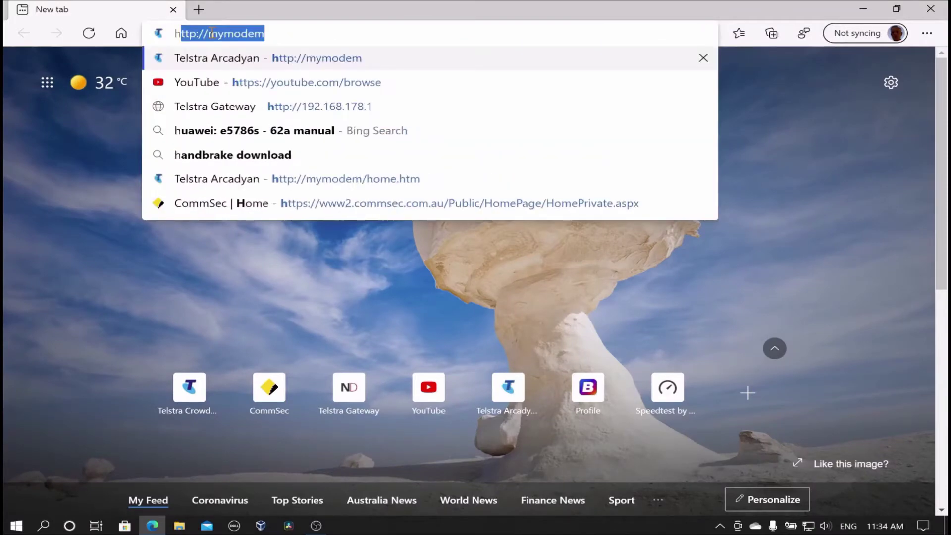
type("//")
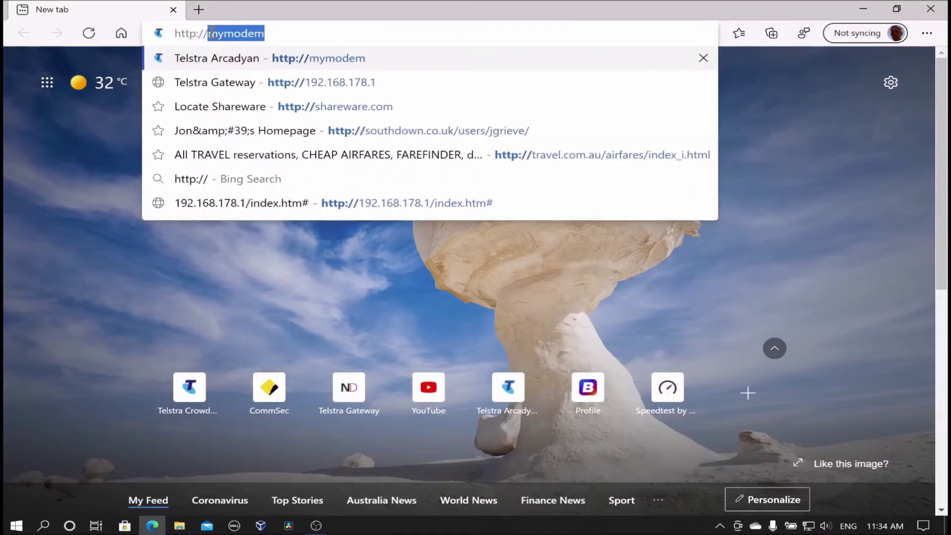
type("mymodem")
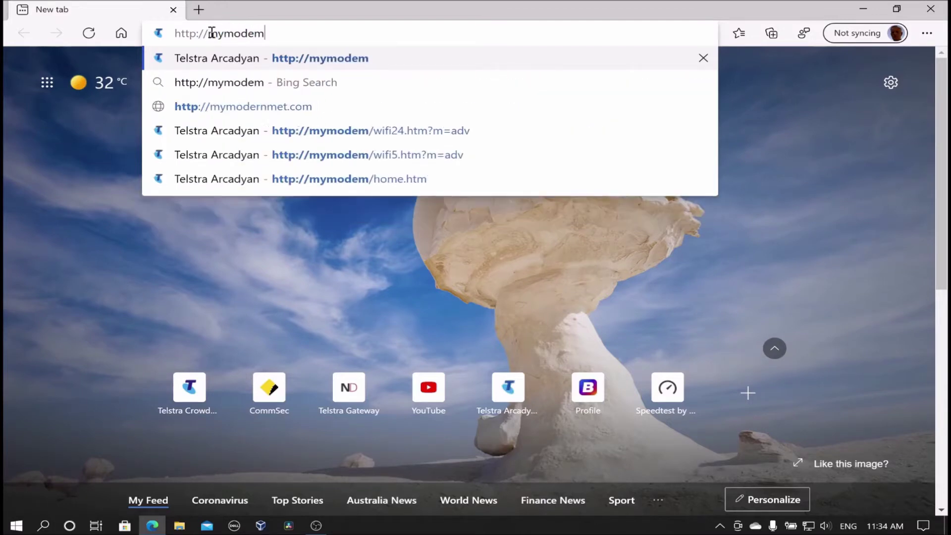
key("Return")
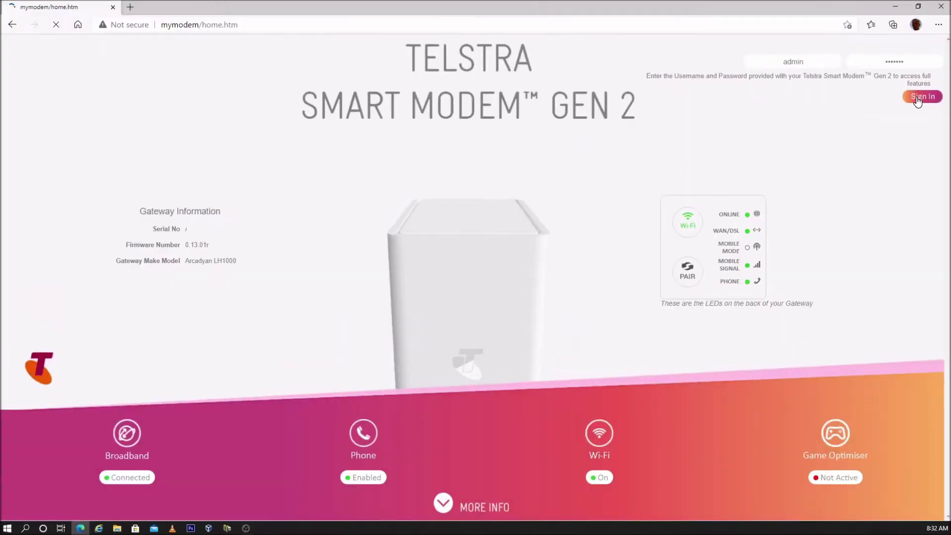
Sign in, switch to Advanced, and show the Local Network Devices list
left_click(920, 94)
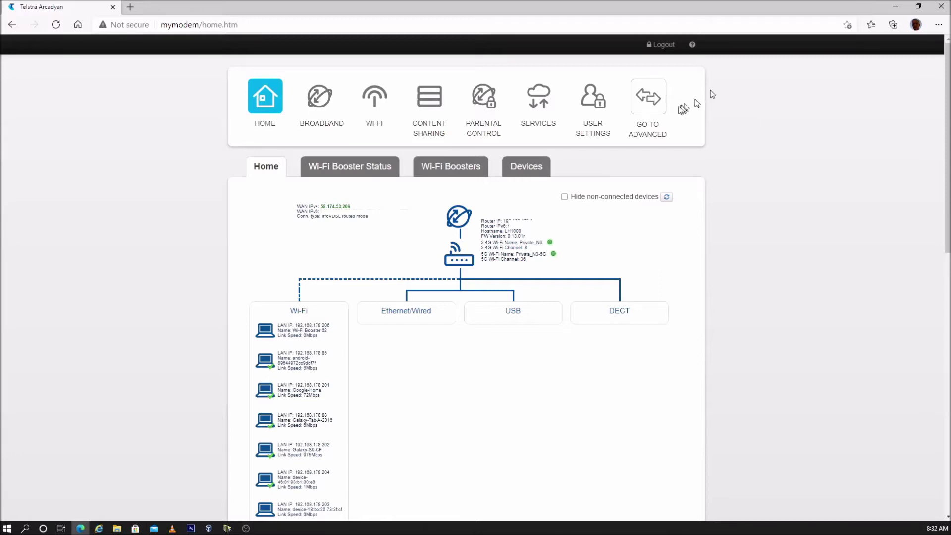
left_click(655, 107)
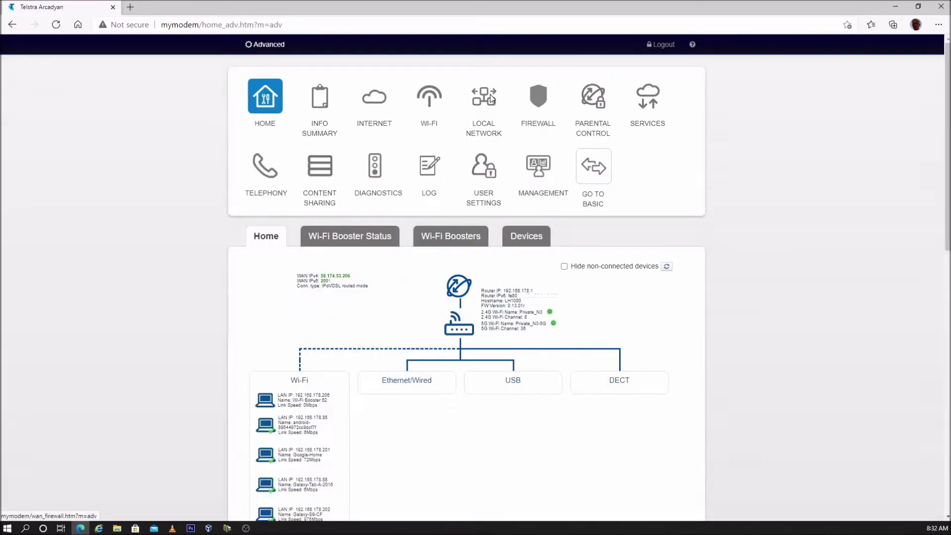
left_click(487, 99)
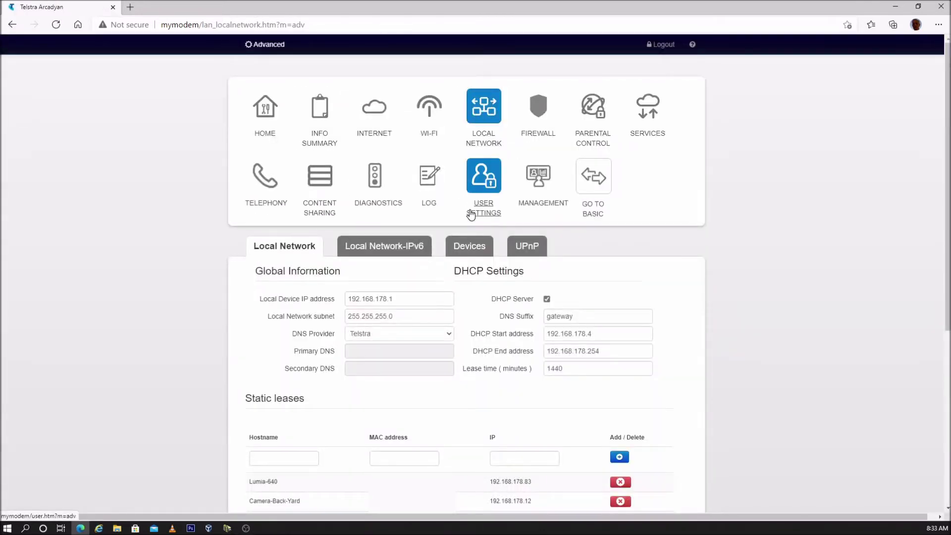
left_click(472, 246)
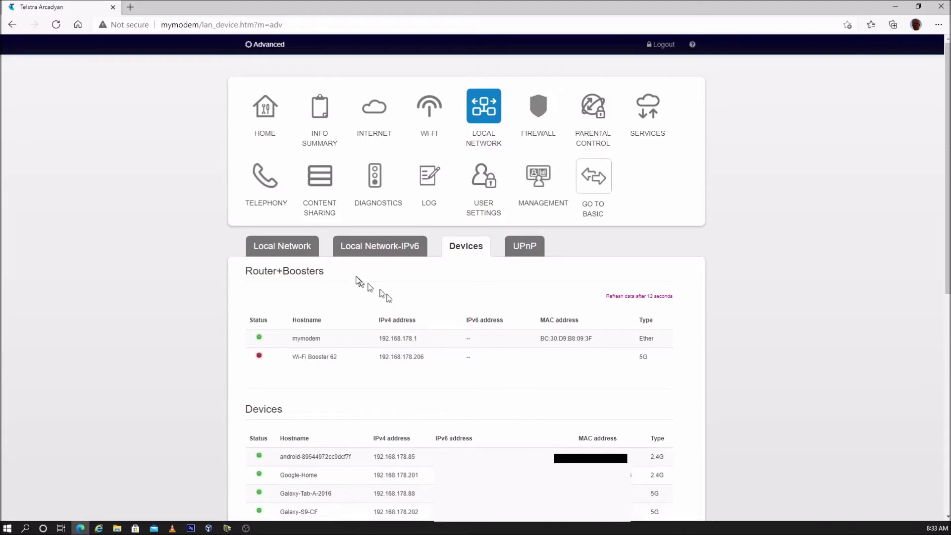
left_click(298, 249)
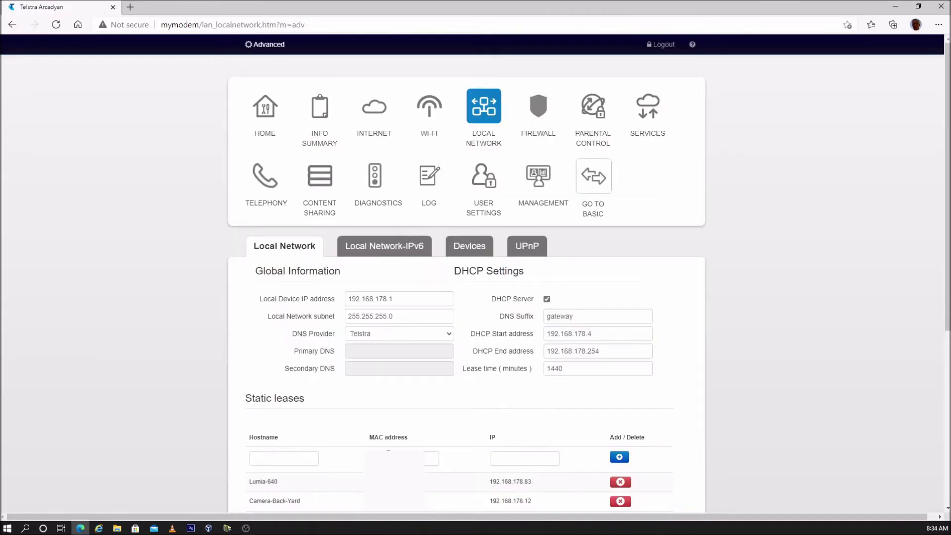
Fill a static lease with the pasted MAC, hostname Android_VOIP and IP 192.168.178.85
left_click(388, 456)
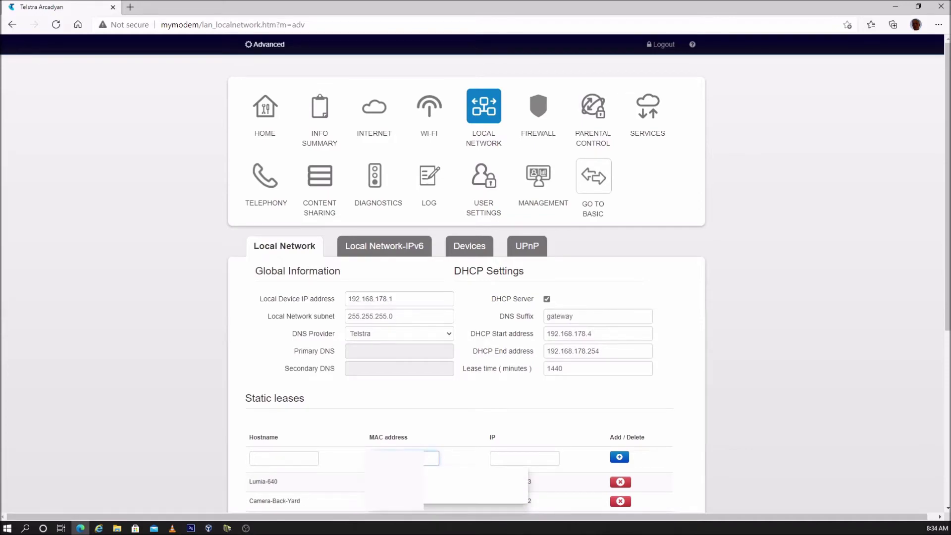
type("ac:bc:df:58")
left_click(284, 458)
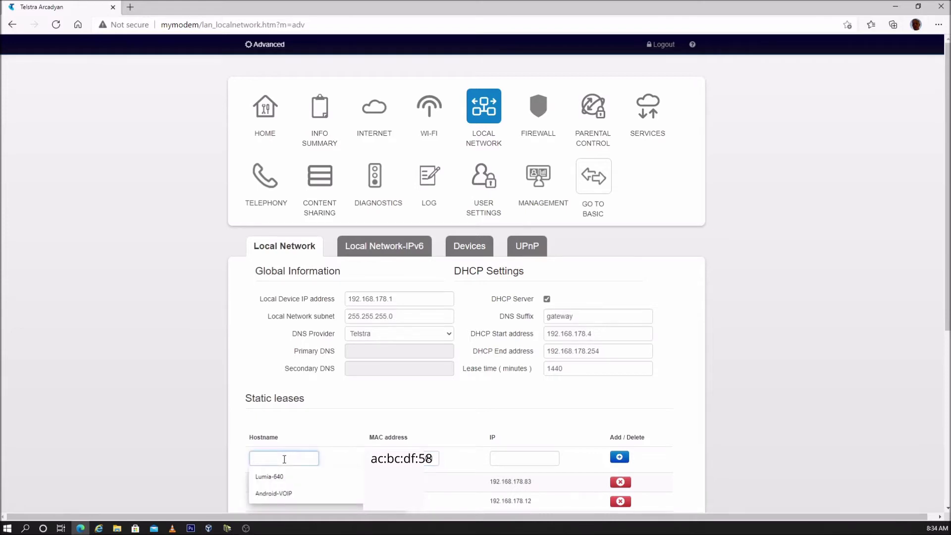
type("Android_VOIP")
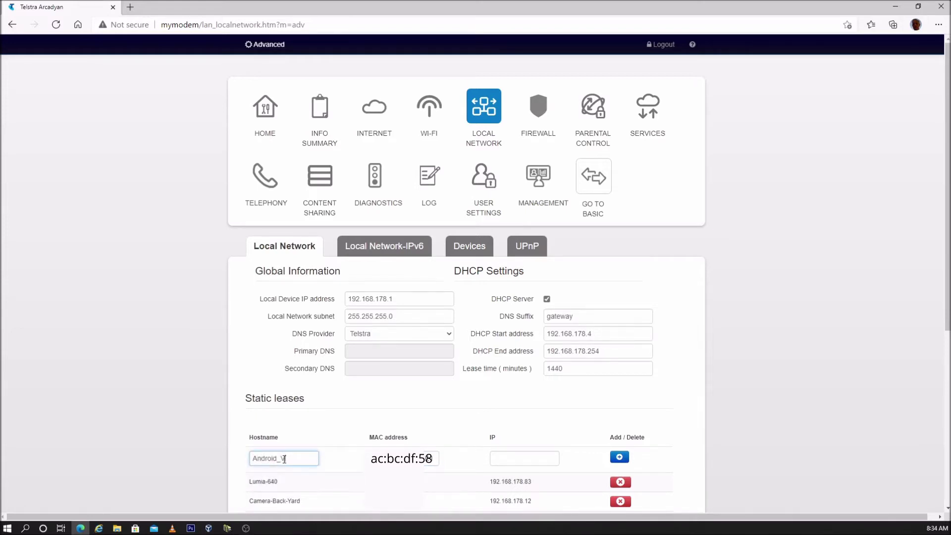
left_click(499, 458)
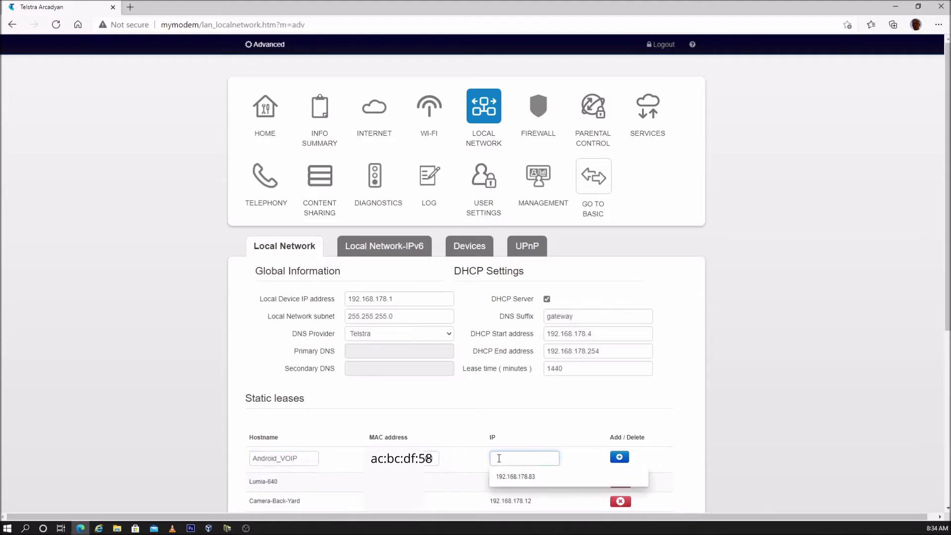
type("192.168.0.")
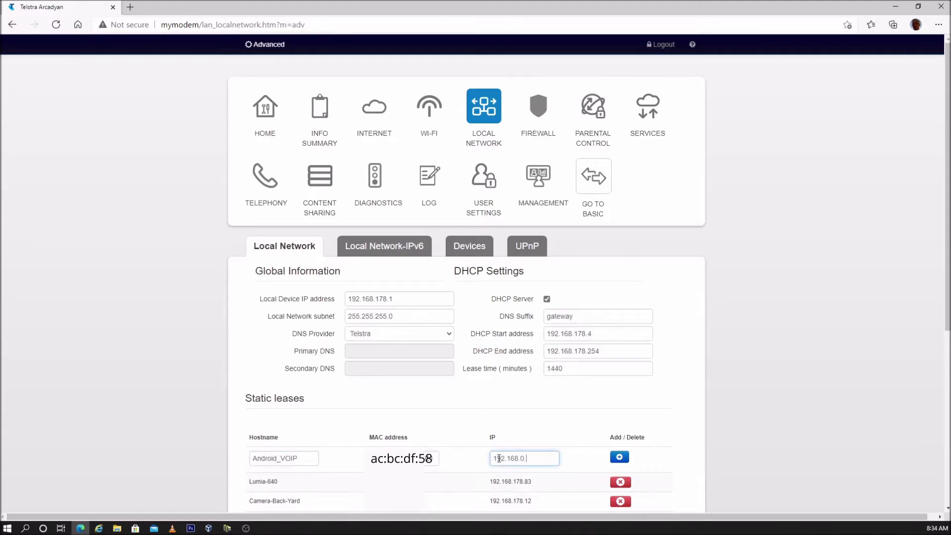
type("85")
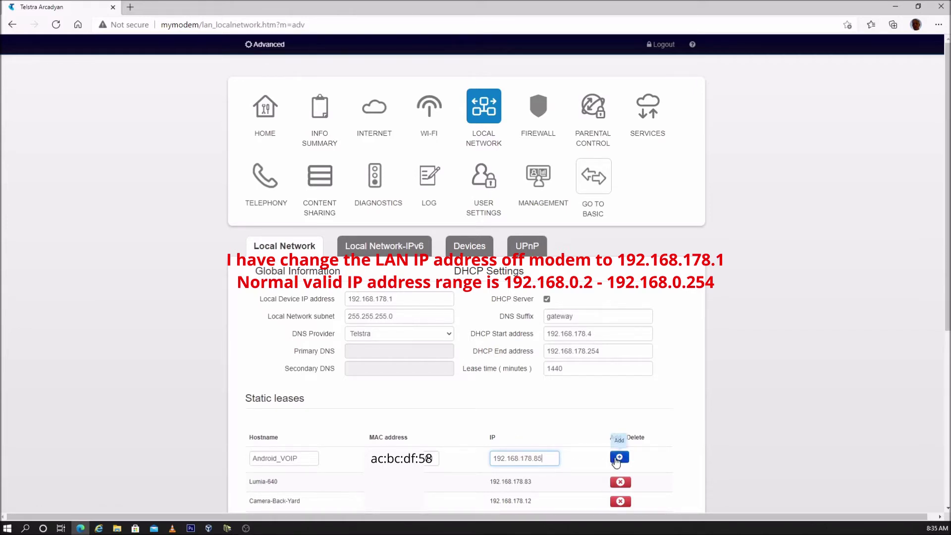
Add the Android_VOIP lease, save the Local Network settings, and go to Firewall
left_click(617, 459)
scroll(594, 454, "down", 5)
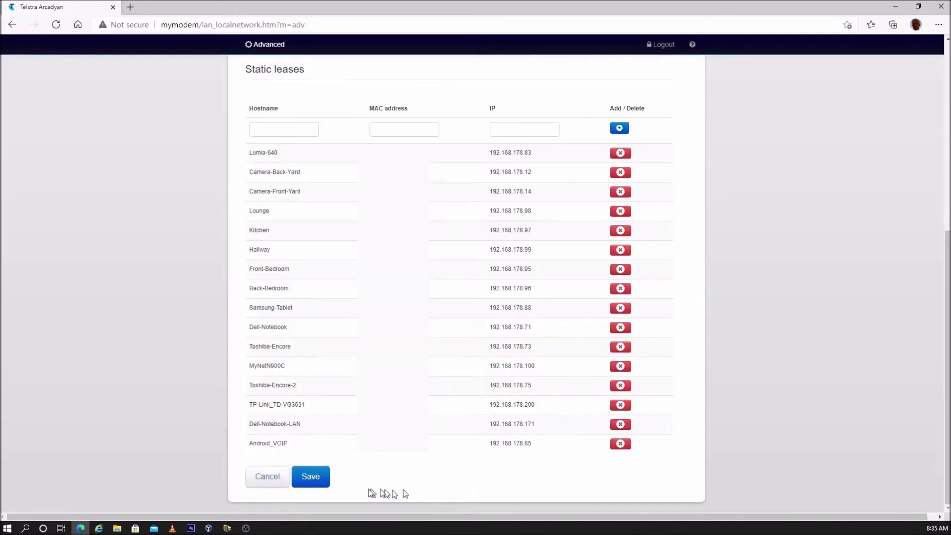
left_click(306, 479)
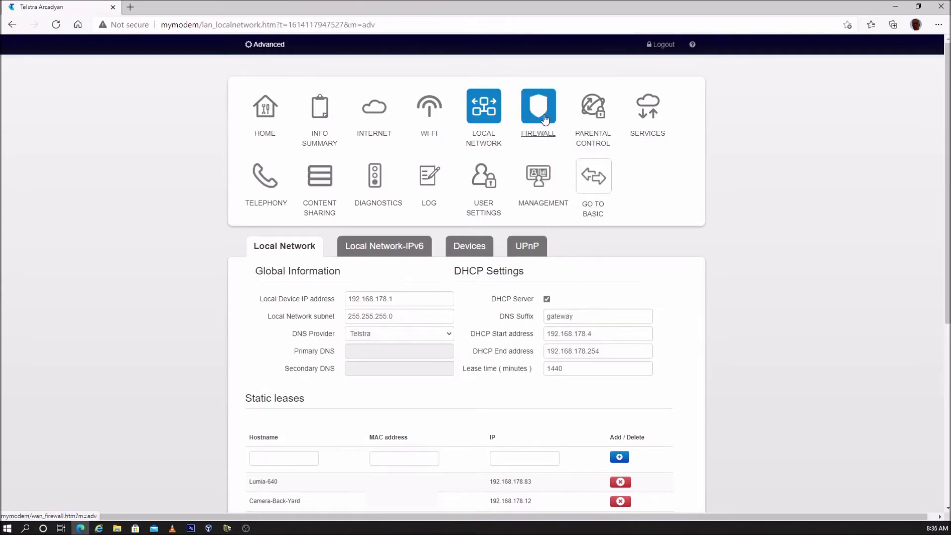
left_click(545, 118)
Enable DMZ with destination IP 192.168.178.85 and save it
scroll(454, 262, "down", 2)
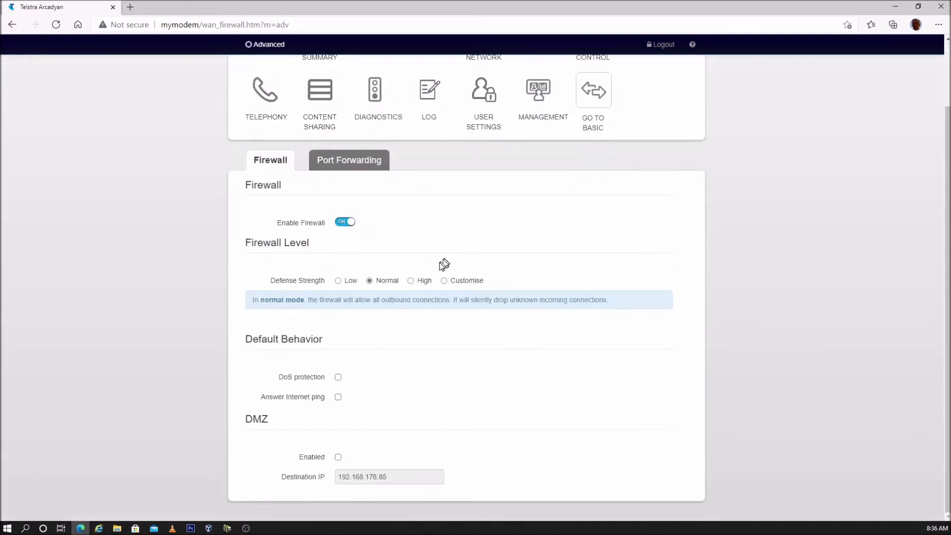
left_click(337, 459)
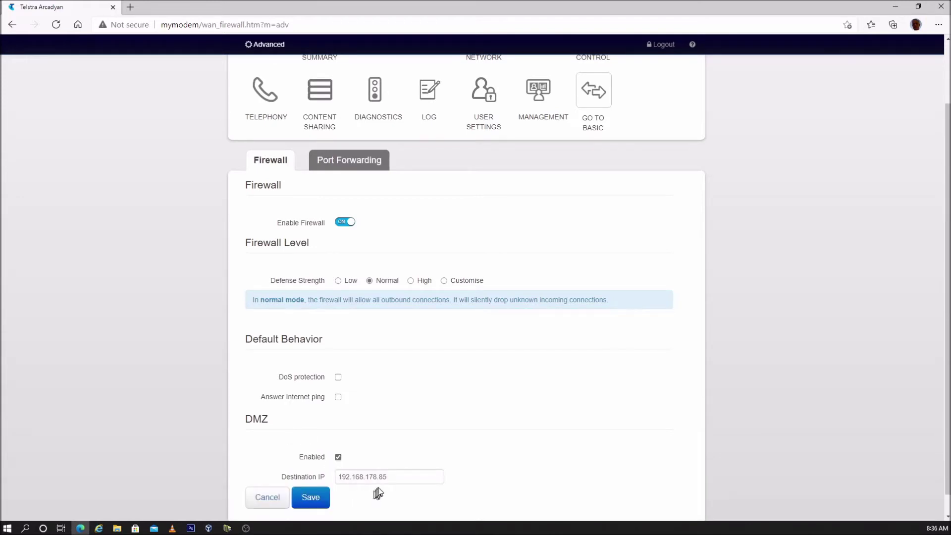
left_click_drag(395, 478, 333, 478)
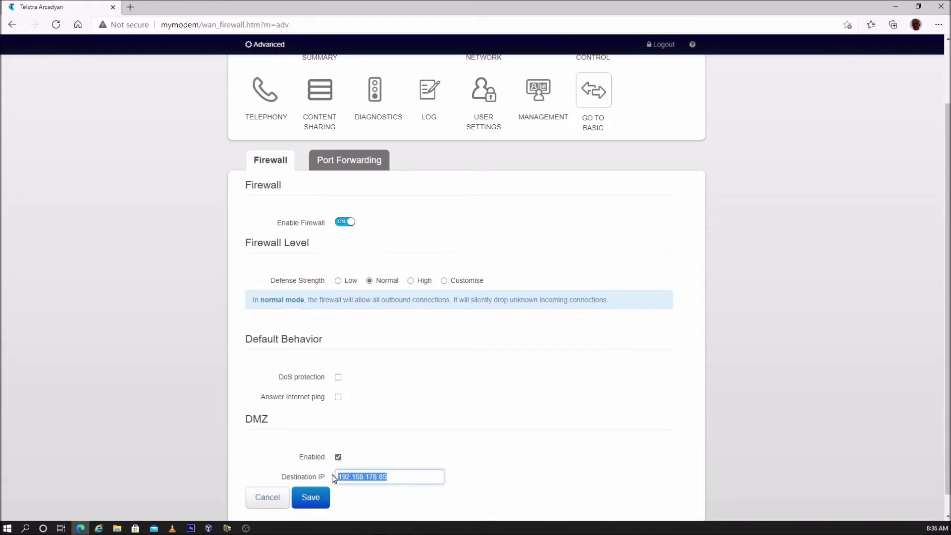
type("192.168.178.85")
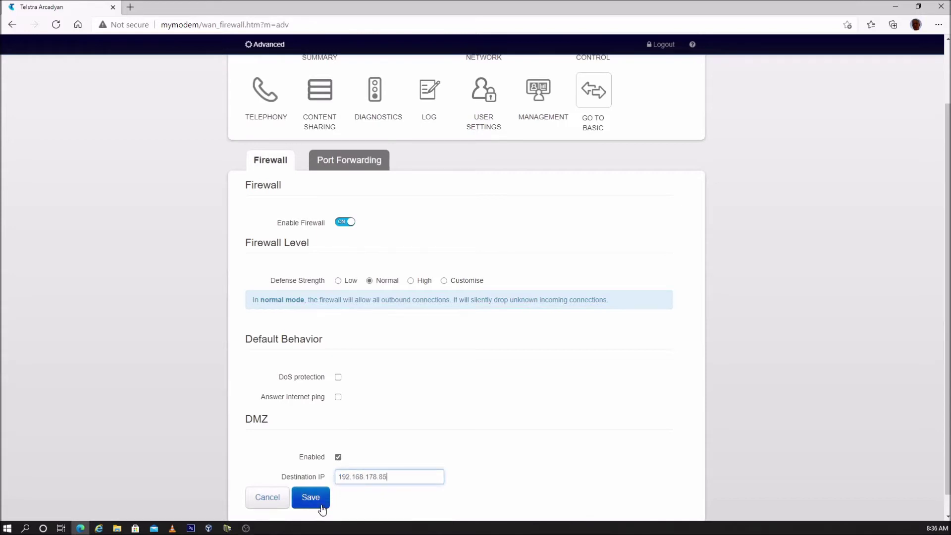
left_click(320, 504)
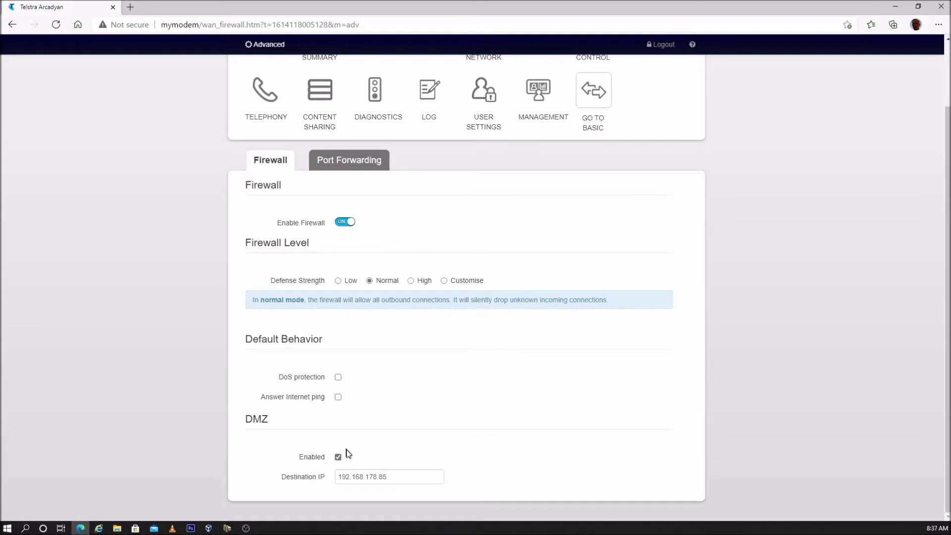
Disable DMZ again, save, and go to Port Forwarding
left_click(342, 461)
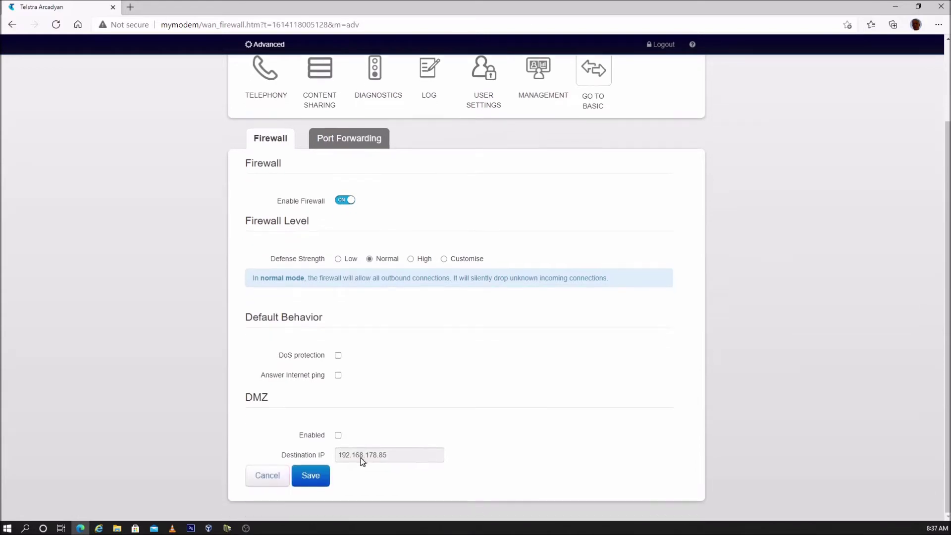
left_click(316, 476)
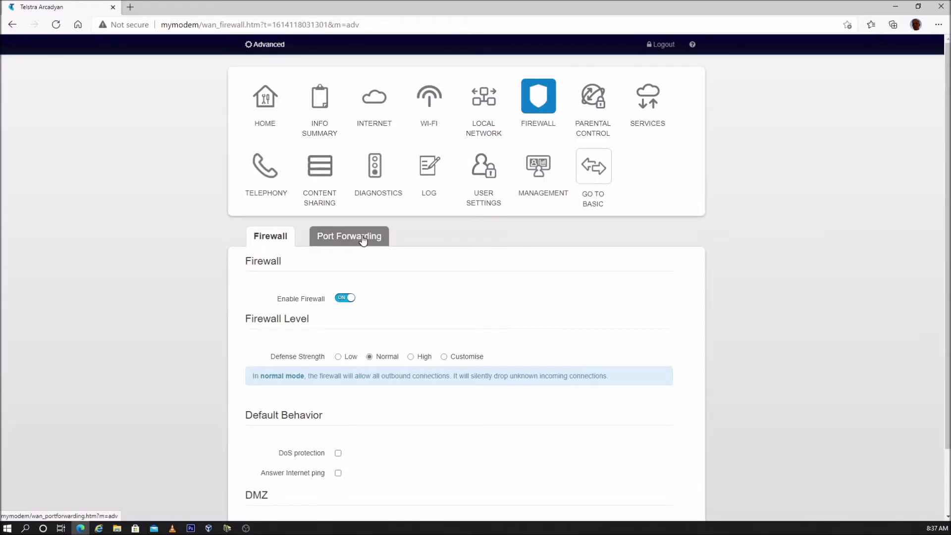
left_click(363, 239)
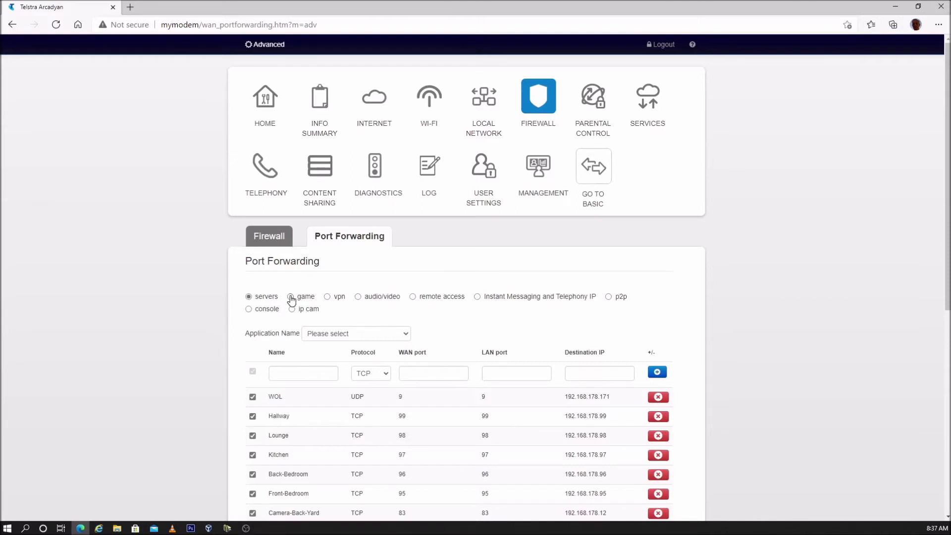
Choose the game preset Baldur's Gate, set LAN port 24, then delete it again
left_click(290, 297)
left_click(406, 335)
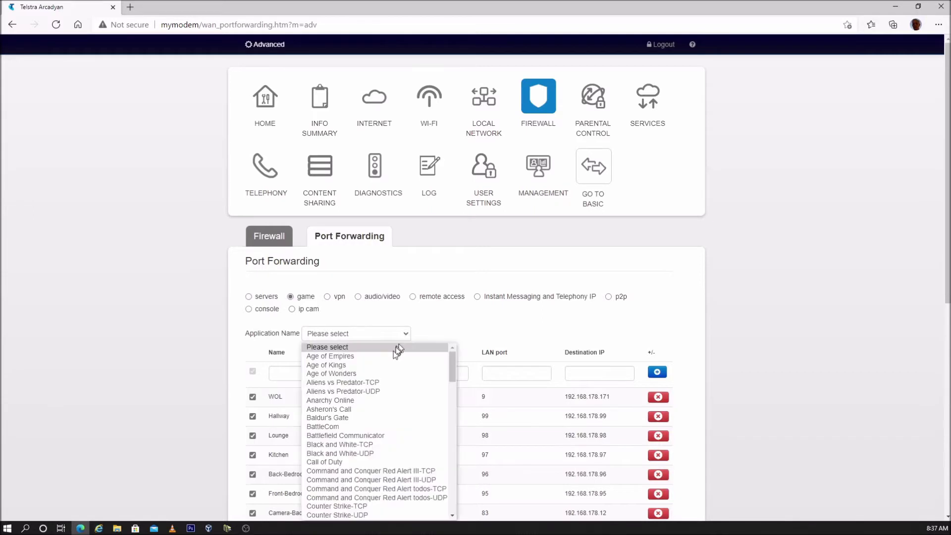
left_click(377, 417)
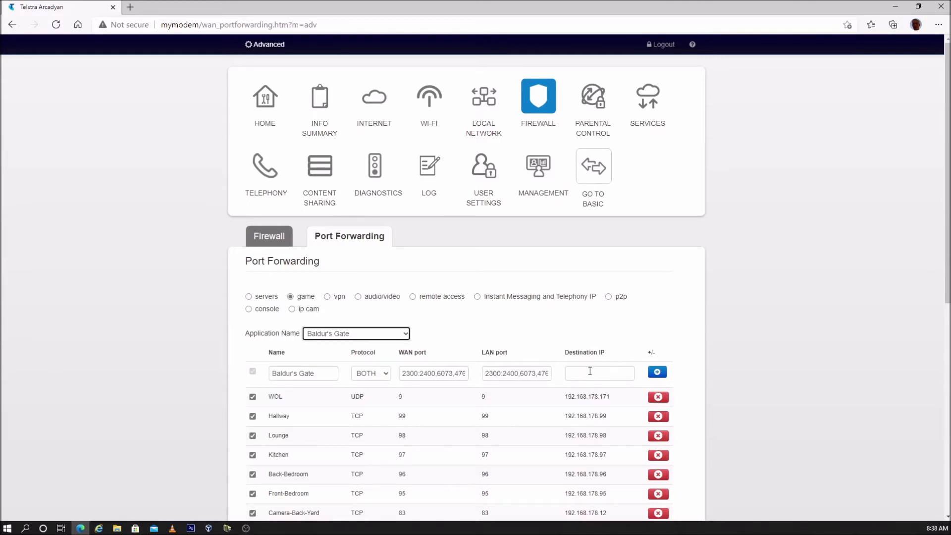
left_click(515, 373)
key("ctrl+a")
type("24")
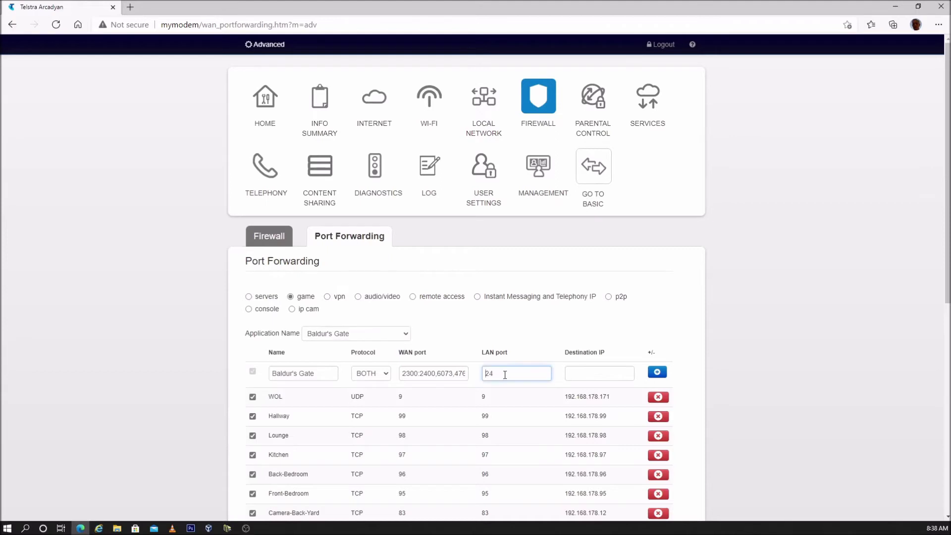
left_click_drag(498, 373, 483, 374)
key("BackSpace")
Clear the preset's WAN port and Name fields from the new rule row
left_click(433, 373)
key("ctrl+a")
key("BackSpace")
left_click(303, 373)
key("ctrl+a")
key("BackSpace")
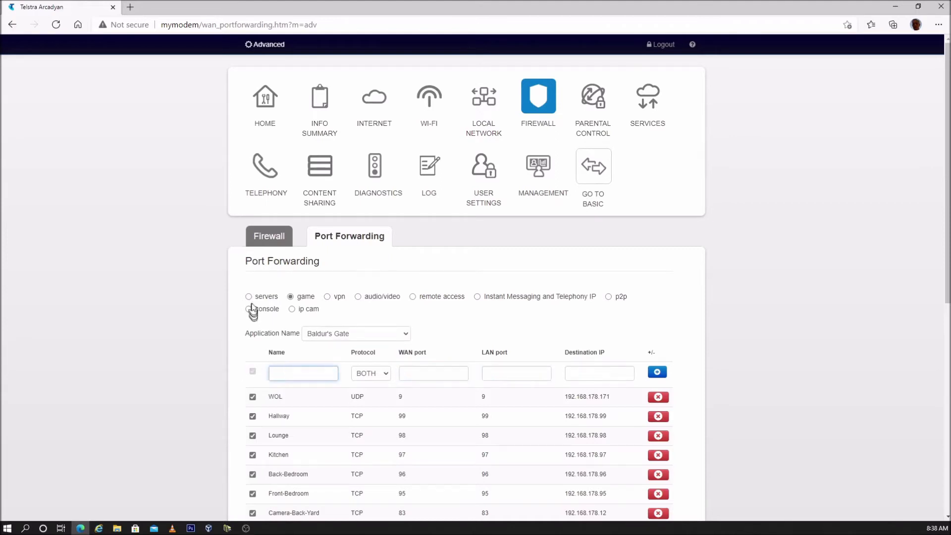
Switch to servers and name the rule Android-VOIP with protocol TCP
left_click(249, 297)
left_click(289, 371)
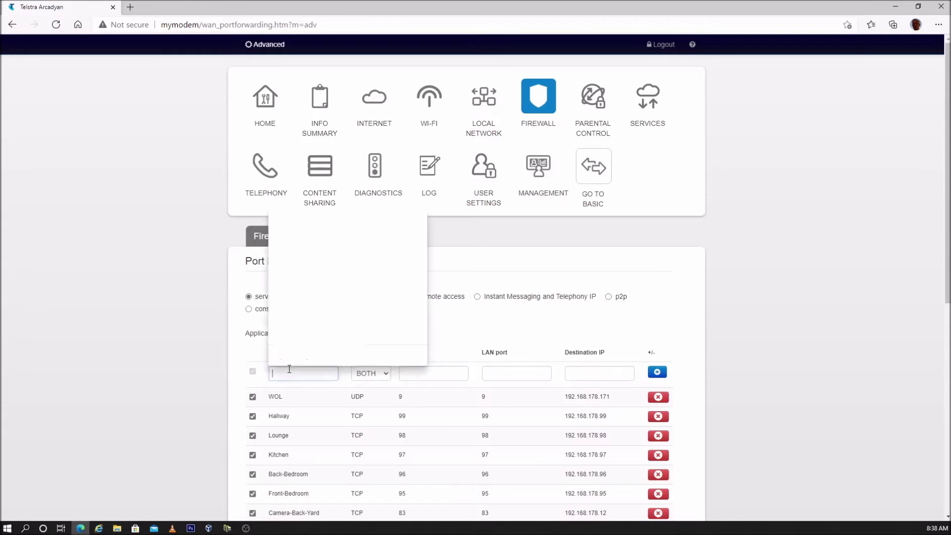
type("An")
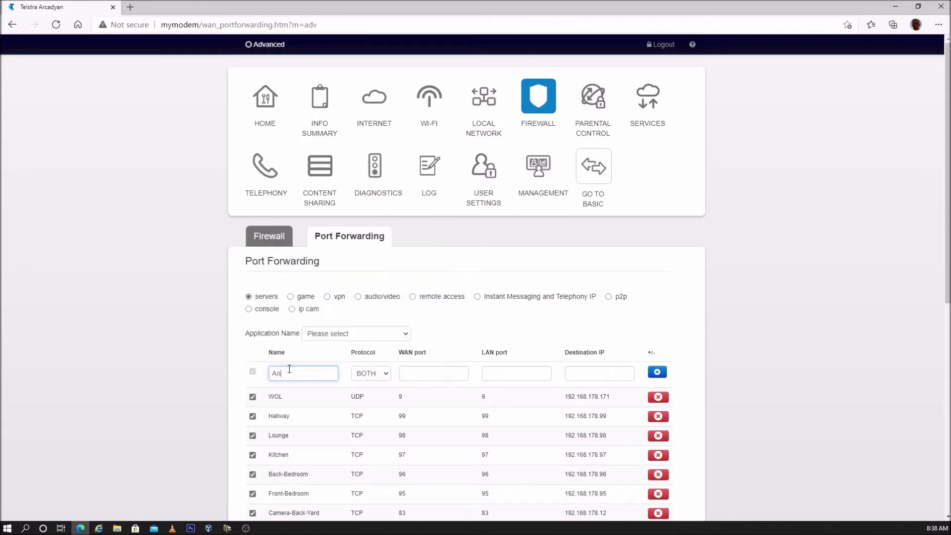
type("droid-VOIP")
left_click(387, 377)
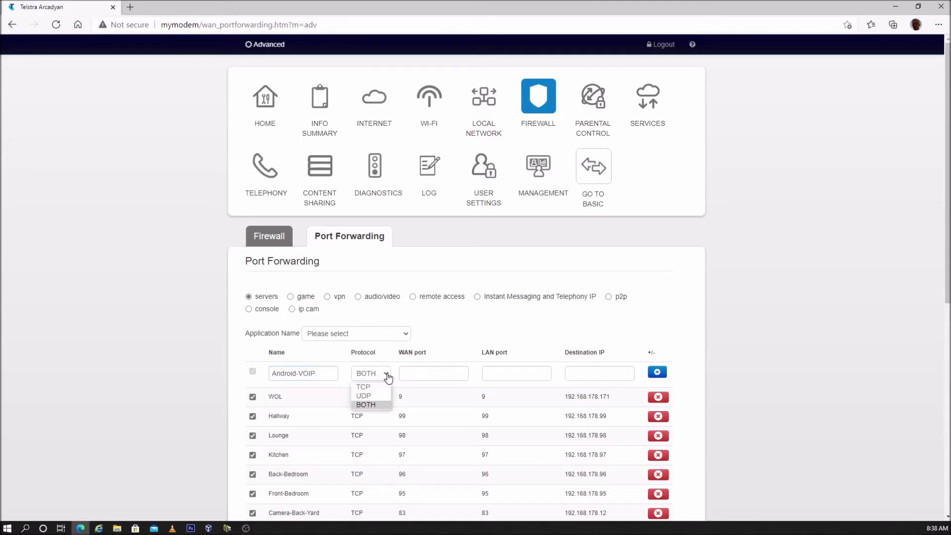
left_click(365, 386)
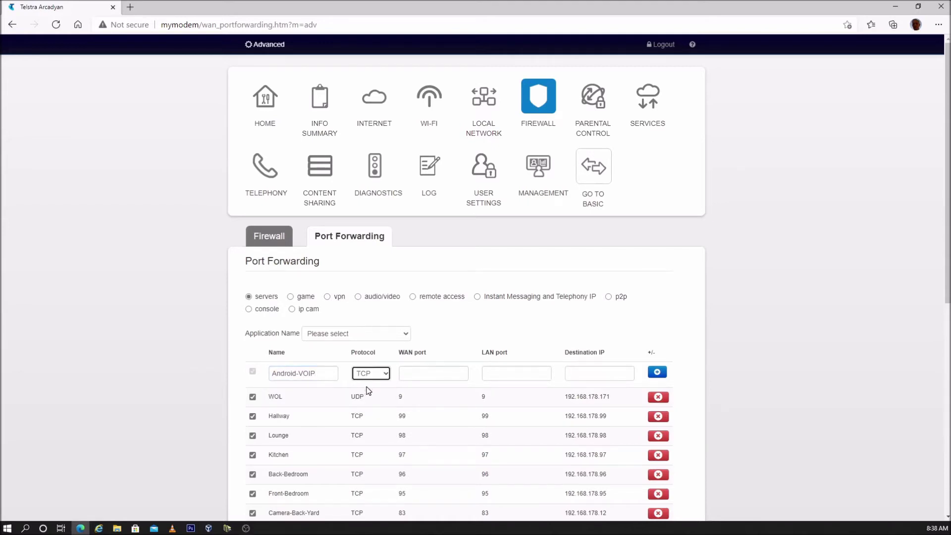
Set both WAN and LAN ports to 8085, removing the extra port ranges
left_click(423, 371)
type("8085")
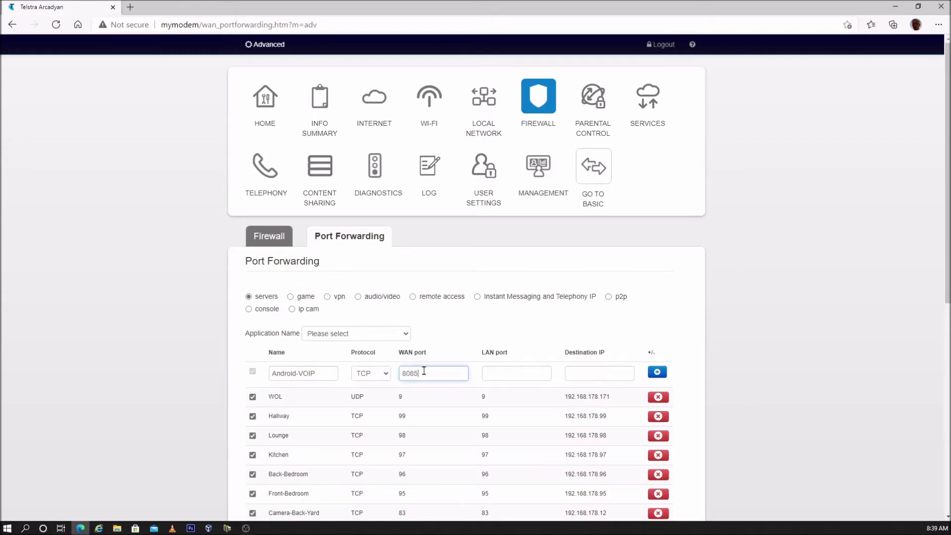
left_click(500, 374)
type("80")
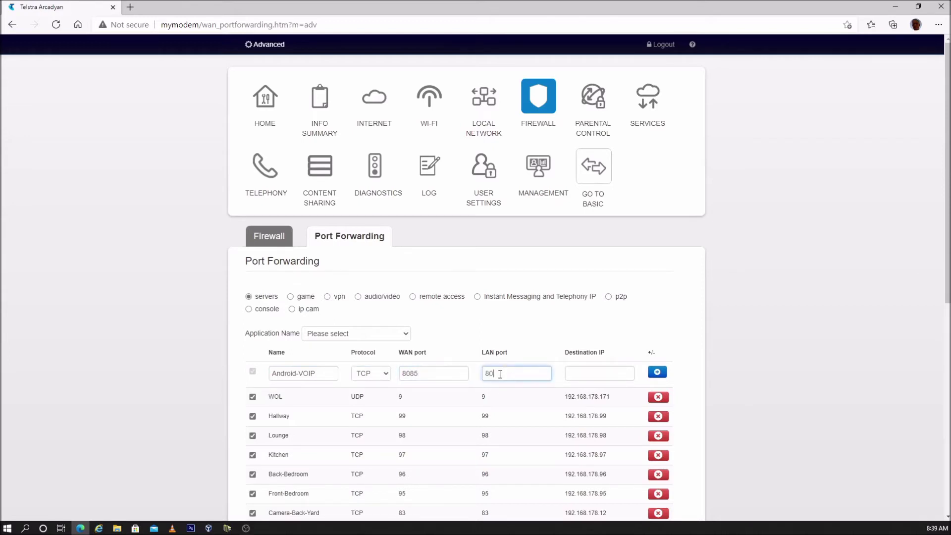
type("85")
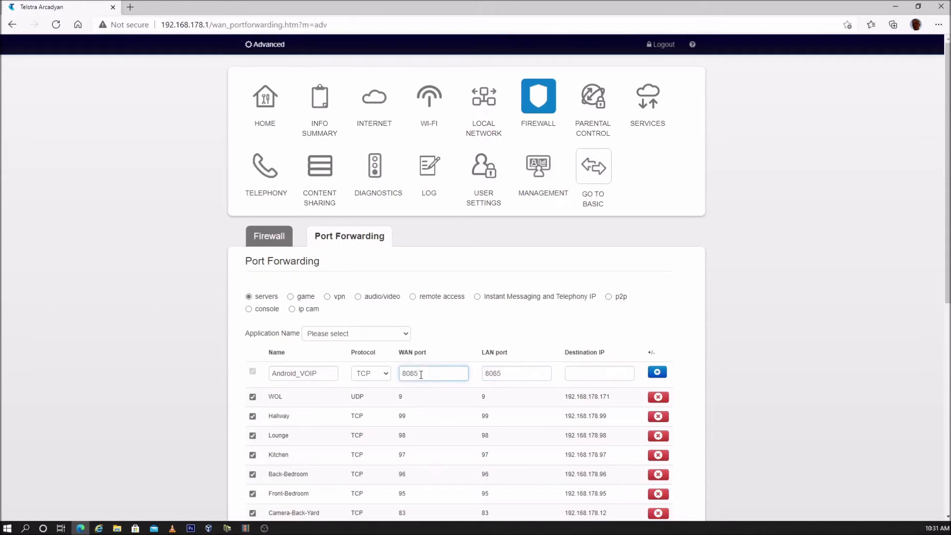
type("-8089,555:559")
left_click_drag(467, 374, 420, 376)
key("BackSpace")
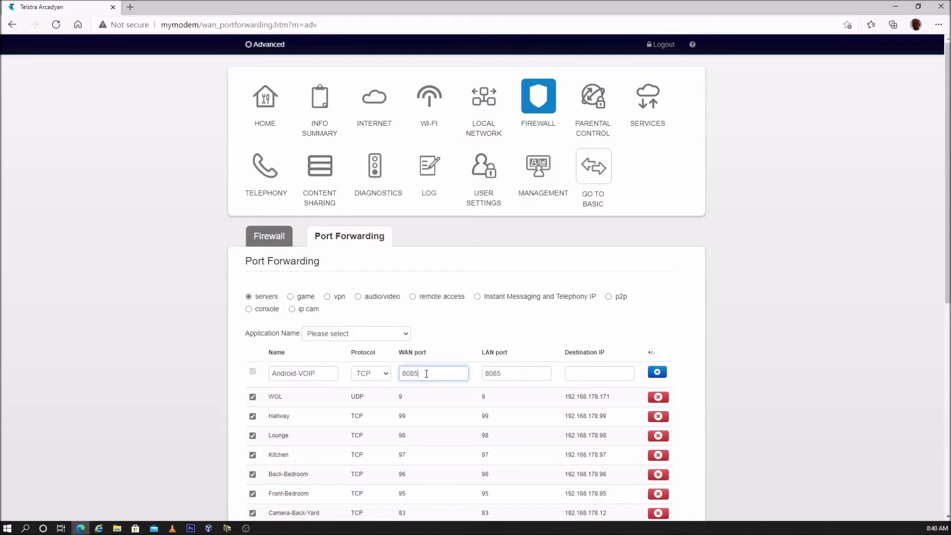
Enter destination IP 192.168.178.85, add the rule and save the port forwarding
left_click(578, 372)
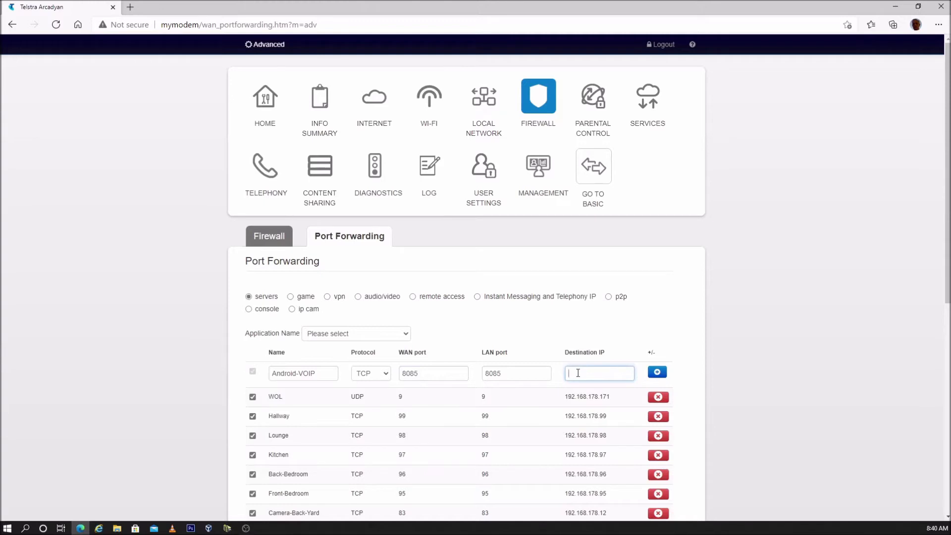
type("192.168.178.85")
left_click(656, 373)
scroll(604, 385, "down", 8)
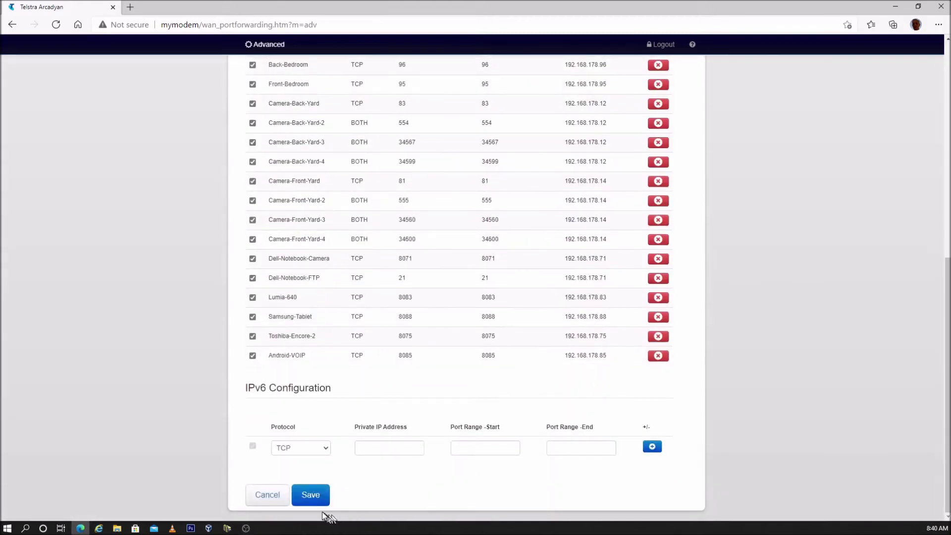
left_click(308, 495)
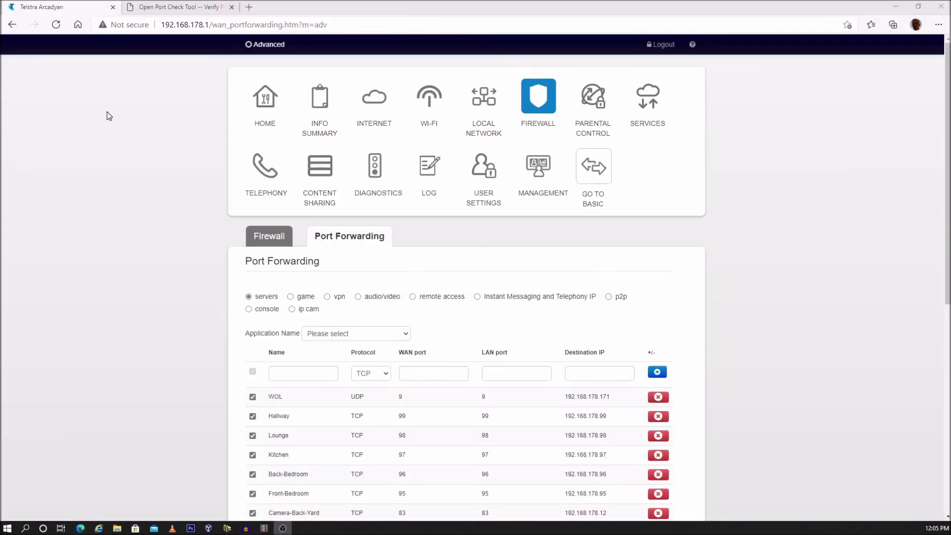
left_click(170, 10)
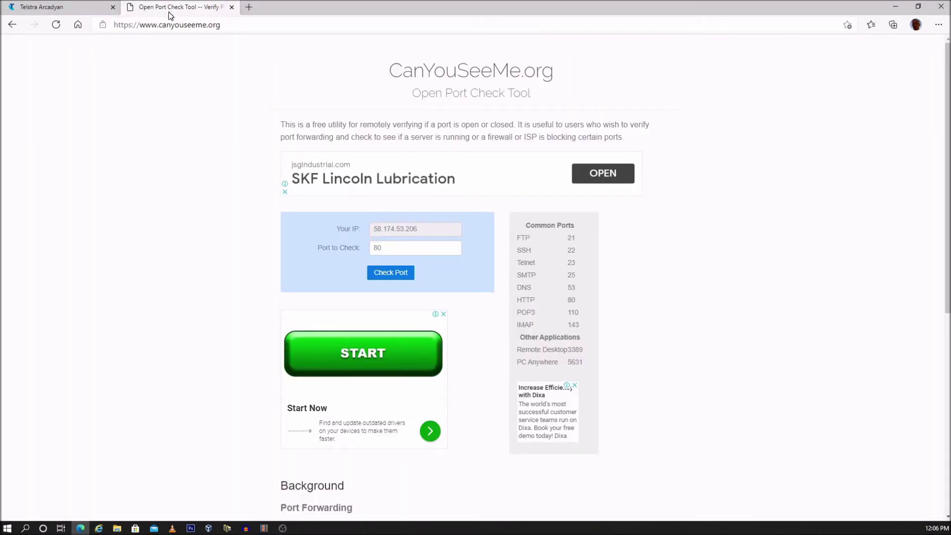
Check port 8085 on CanYouSeeMe.org twice
left_click(398, 252)
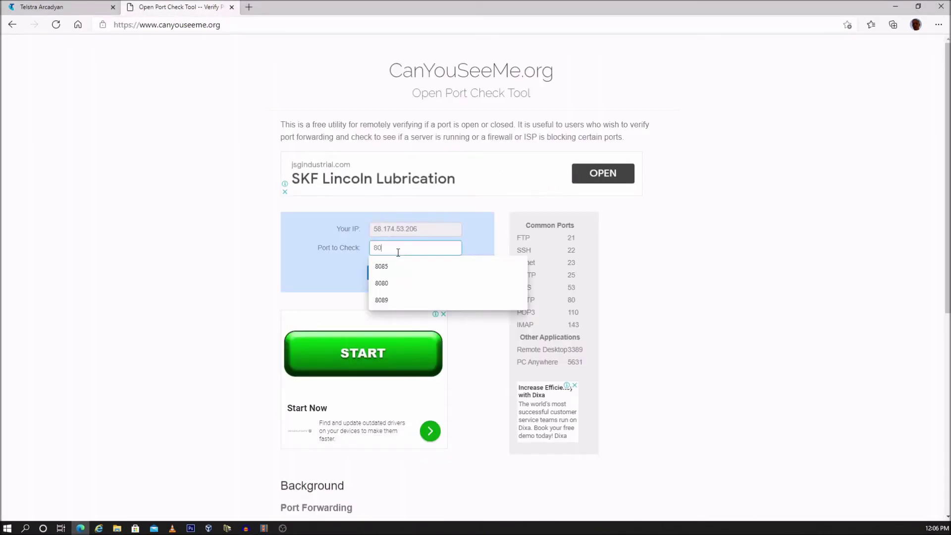
type("85")
left_click(399, 273)
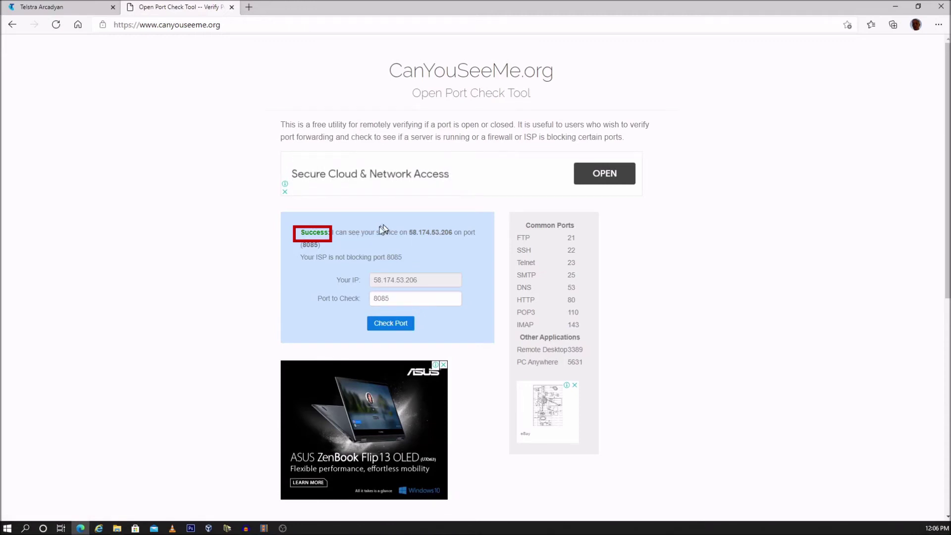
left_click(397, 324)
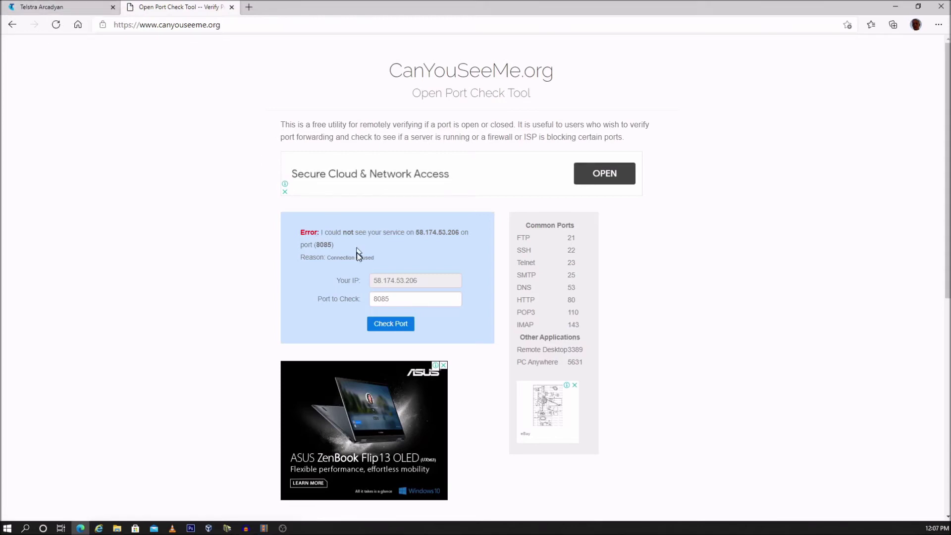
Select the public IP shown, then view the modem's Internet status page
double_click(415, 281)
key("ctrl+Tab")
left_click(376, 123)
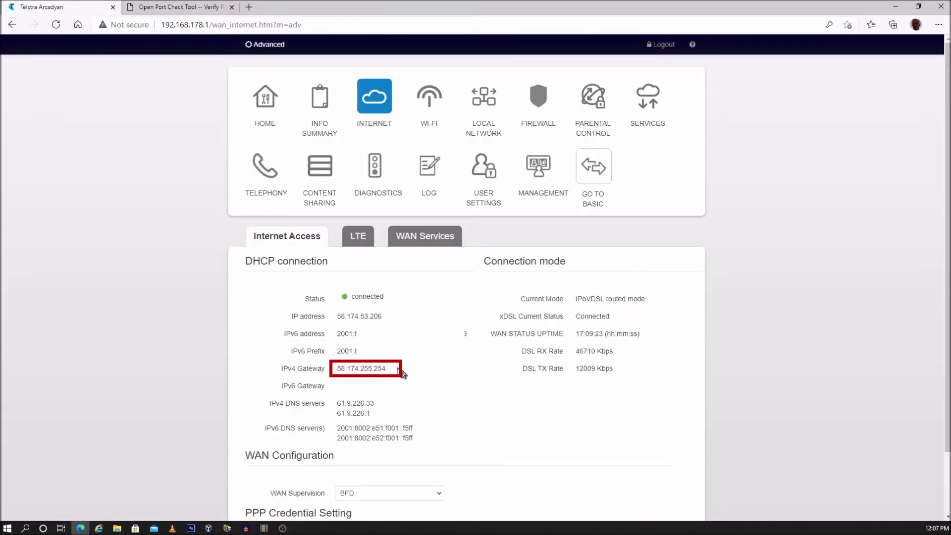
left_click_drag(395, 372, 336, 371)
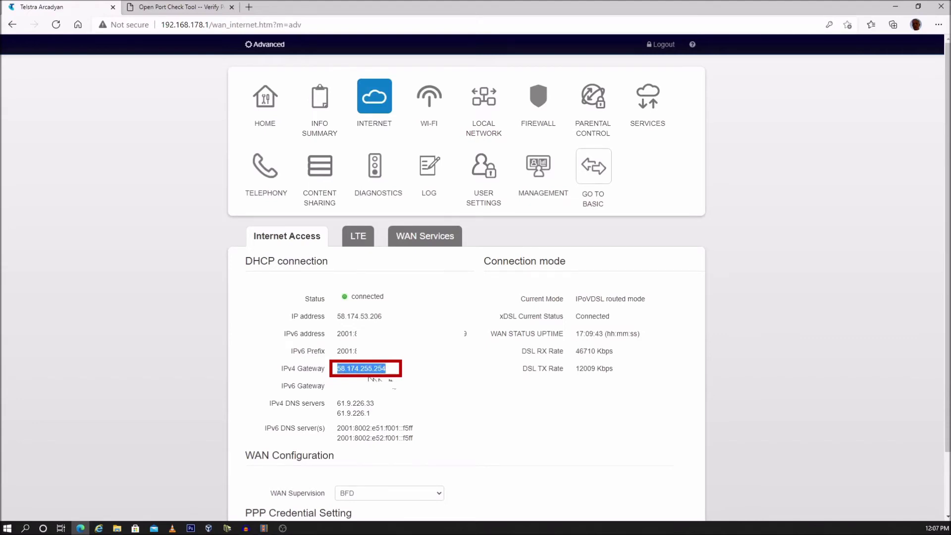
left_click(428, 370)
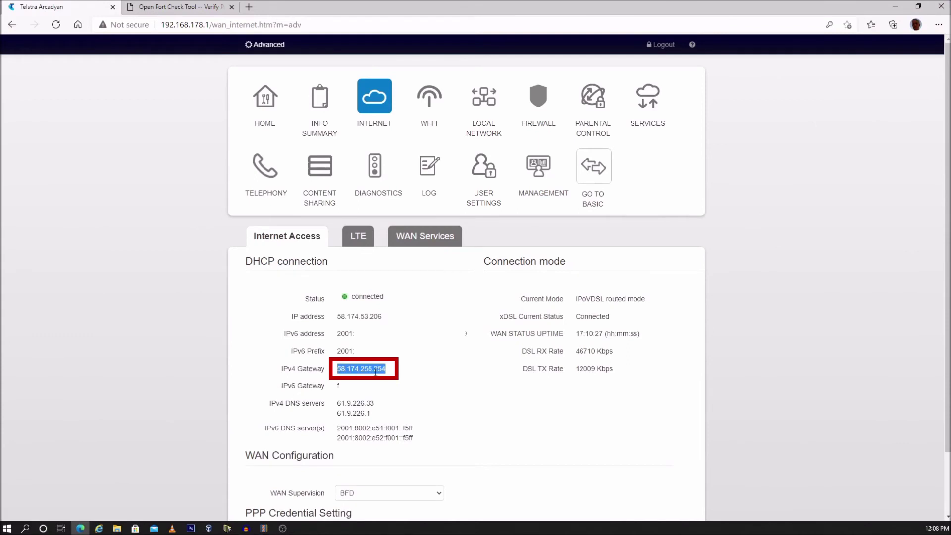
left_click(376, 372)
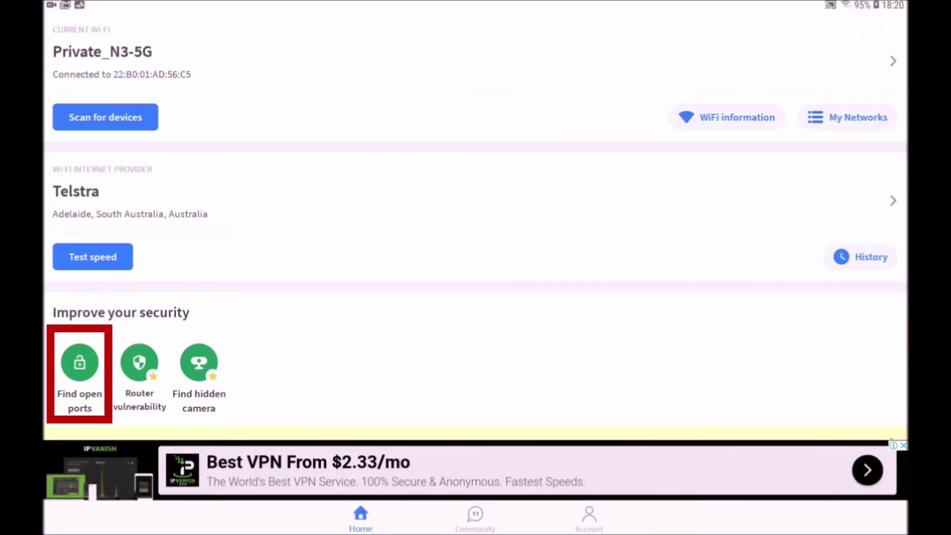
Open Fing's open-port finder and browse its TCP services list
left_click(80, 362)
left_click(873, 35)
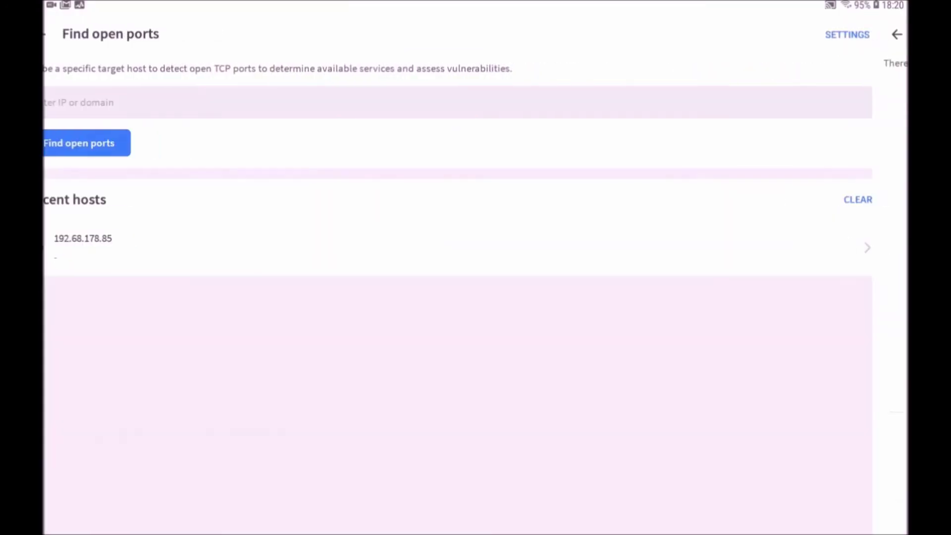
scroll(475, 298, "down", 20)
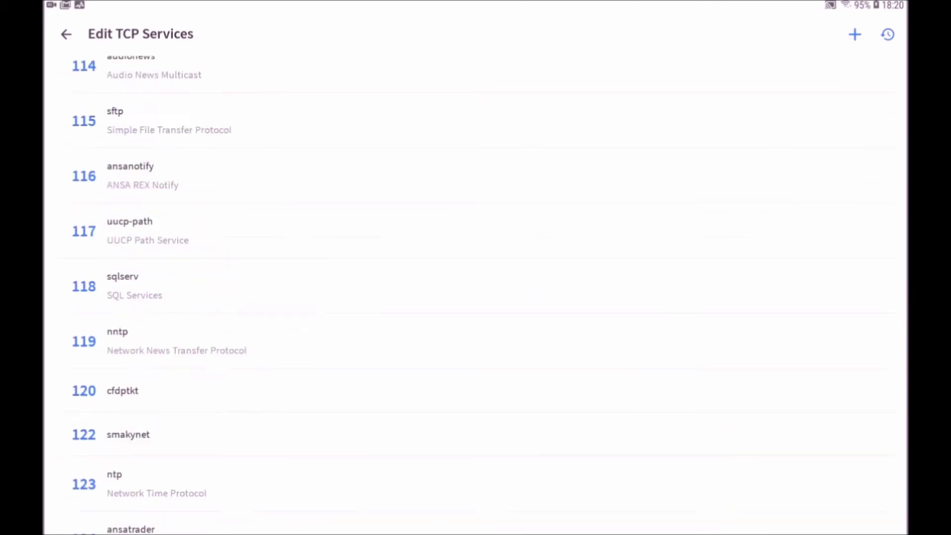
scroll(476, 297, "down", 20)
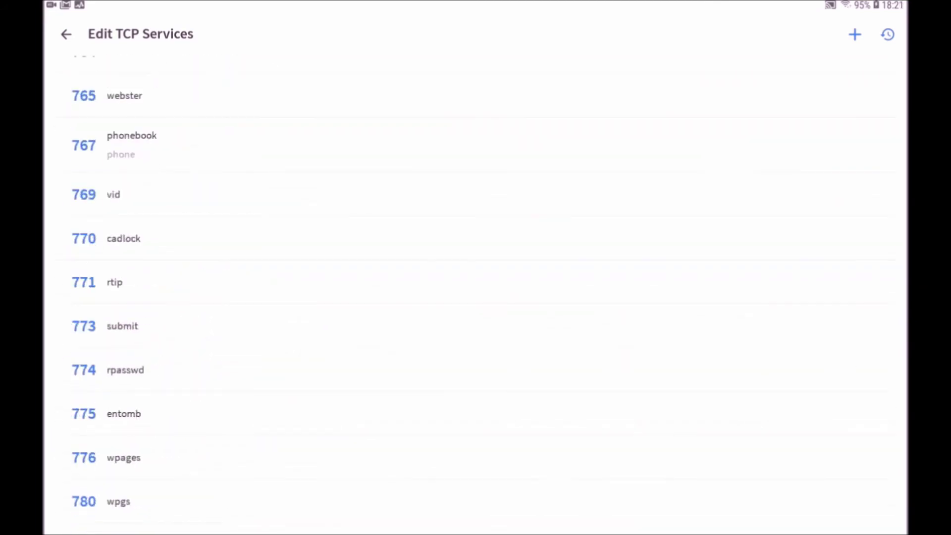
scroll(476, 297, "down", 20)
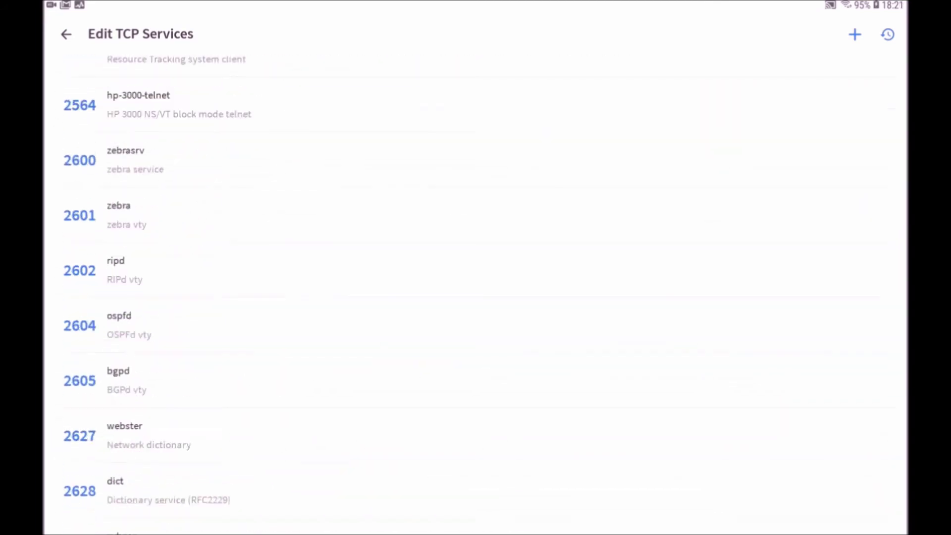
scroll(475, 297, "up", 2)
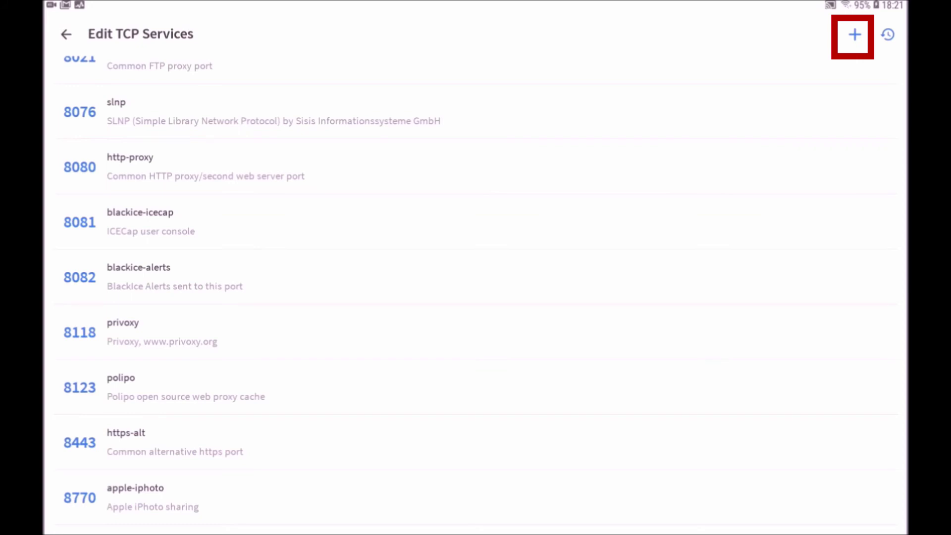
Add TCP service port 8085 named android_voip and save it
left_click(854, 35)
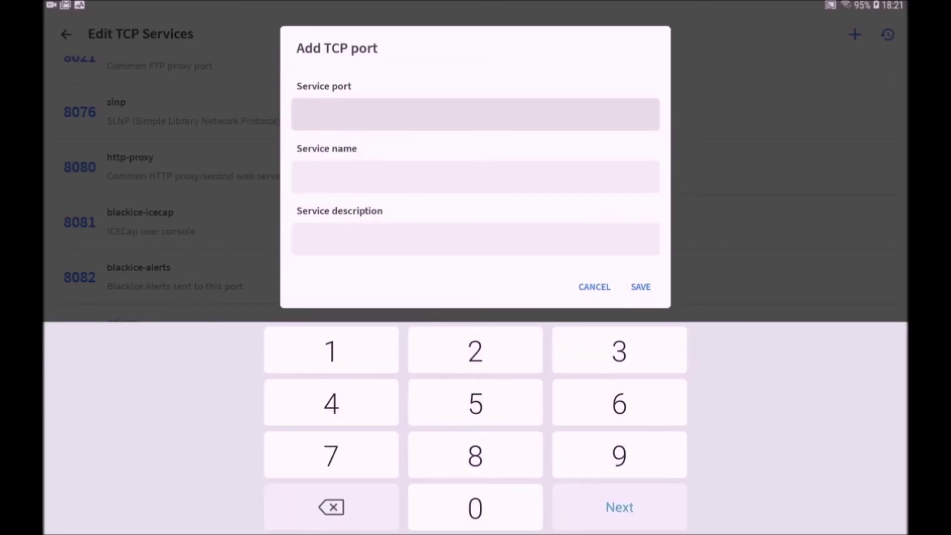
type("8085")
key("Tab")
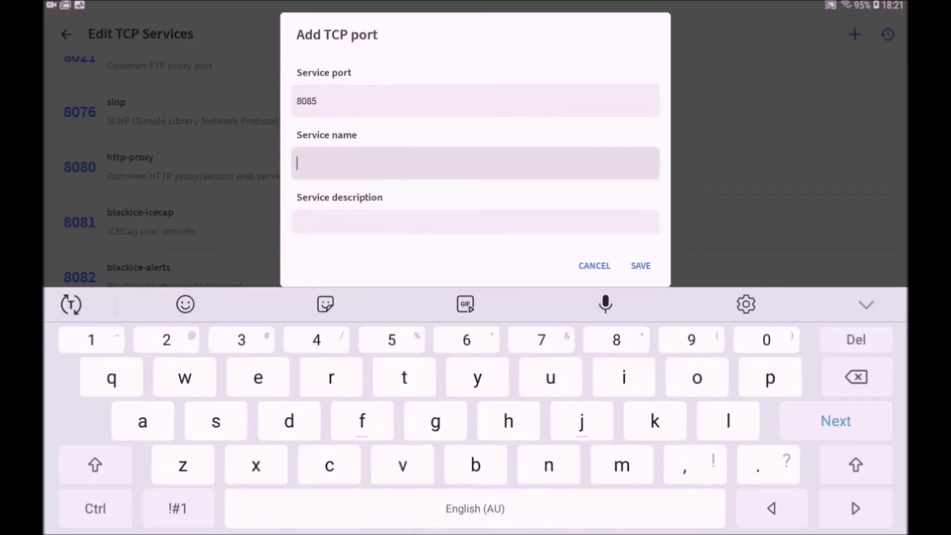
type("android_voip")
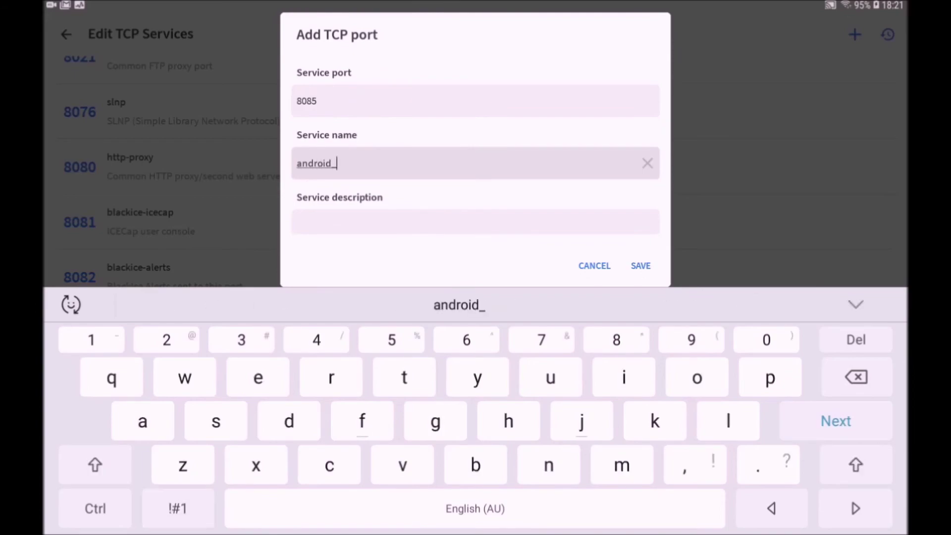
left_click(640, 266)
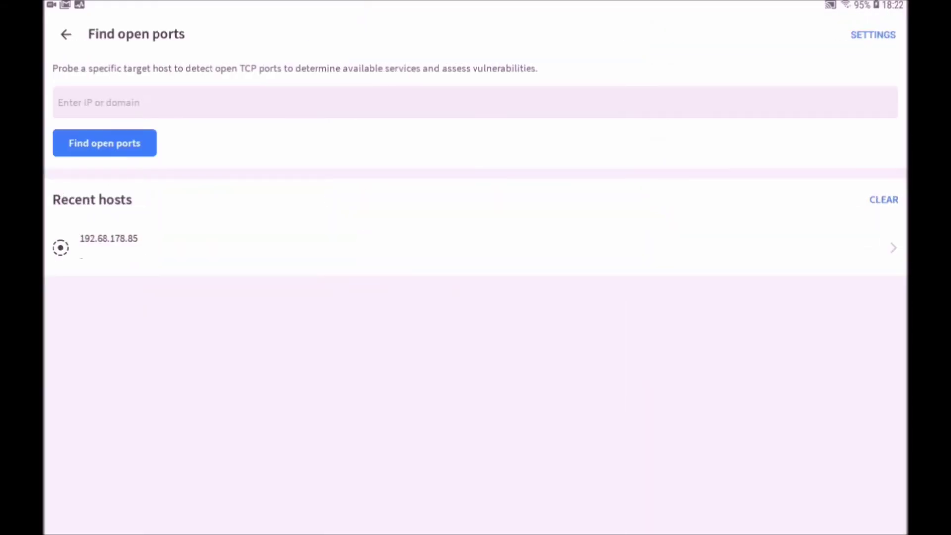
Scan host 192.168.178.85 for open services, then run the scan again
left_click(476, 102)
type("1")
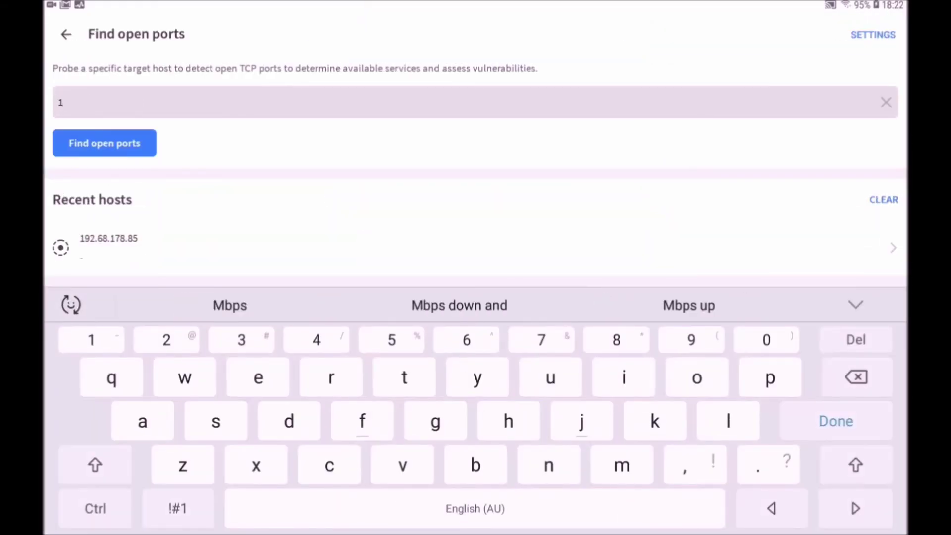
type("92.168.178")
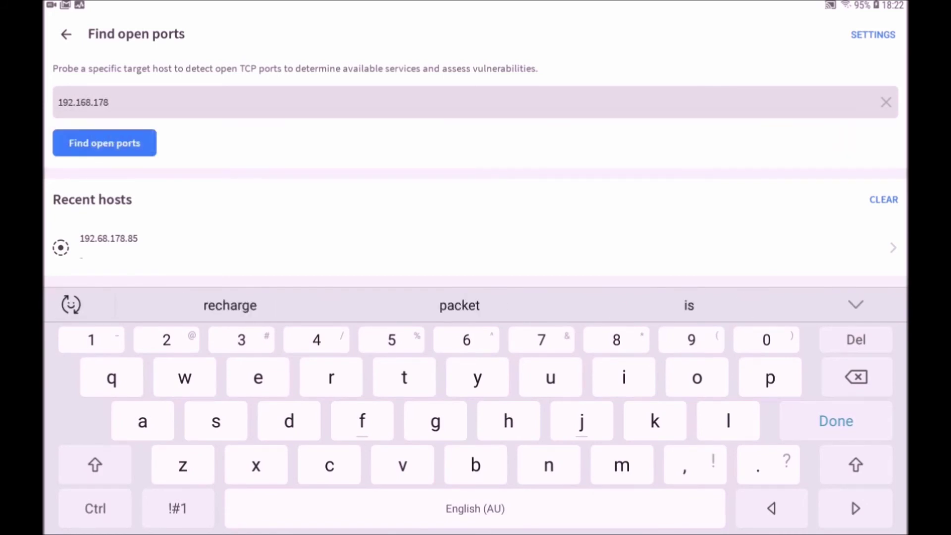
type(".85")
key("Return")
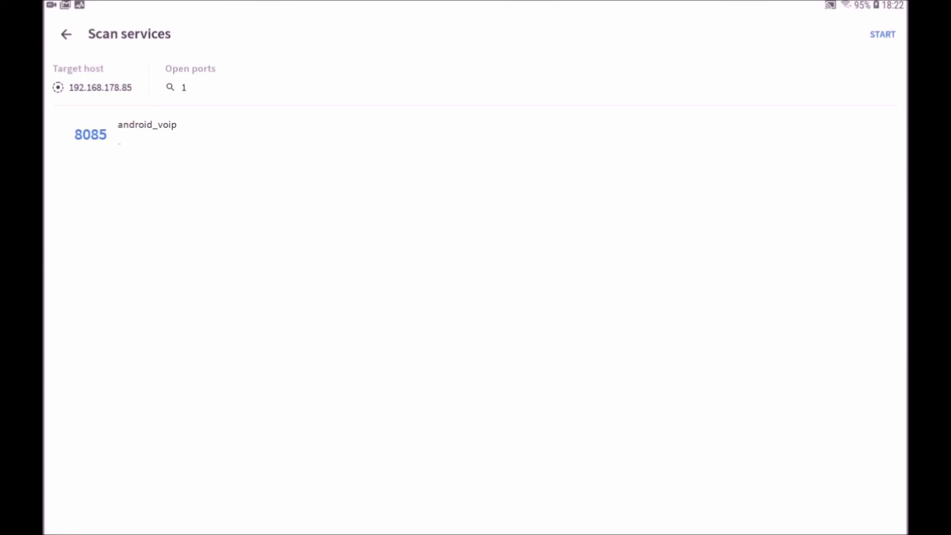
left_click(883, 34)
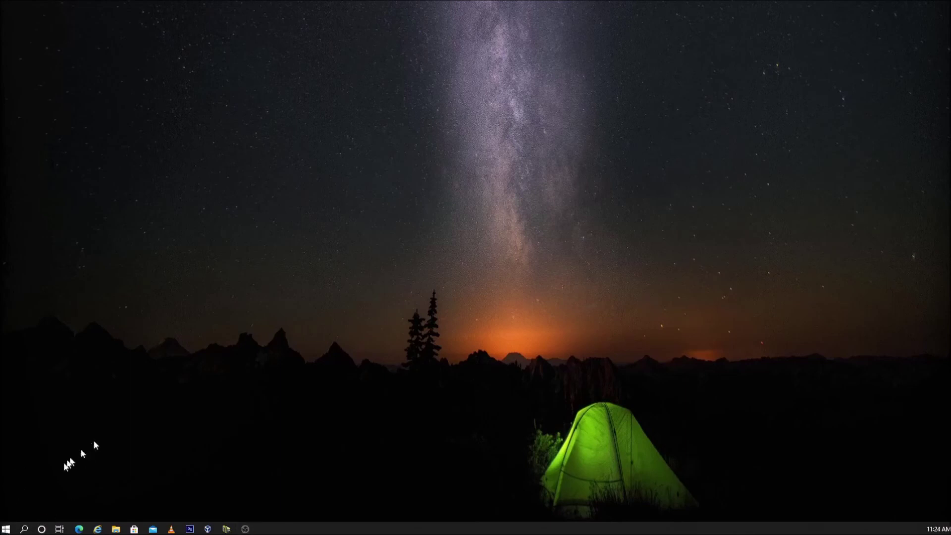
Search 'firew' in Start and open Windows Defender Firewall's advanced settings
left_click(7, 527)
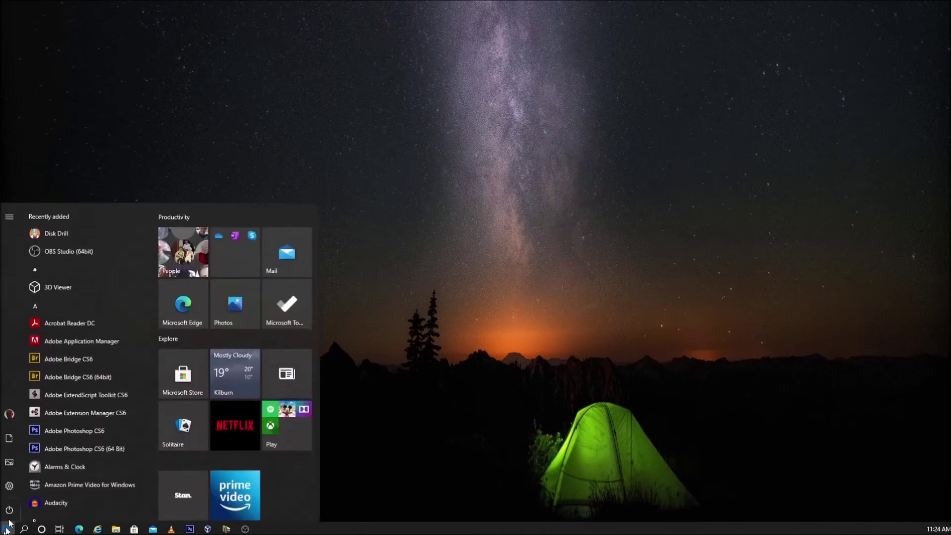
type("firew")
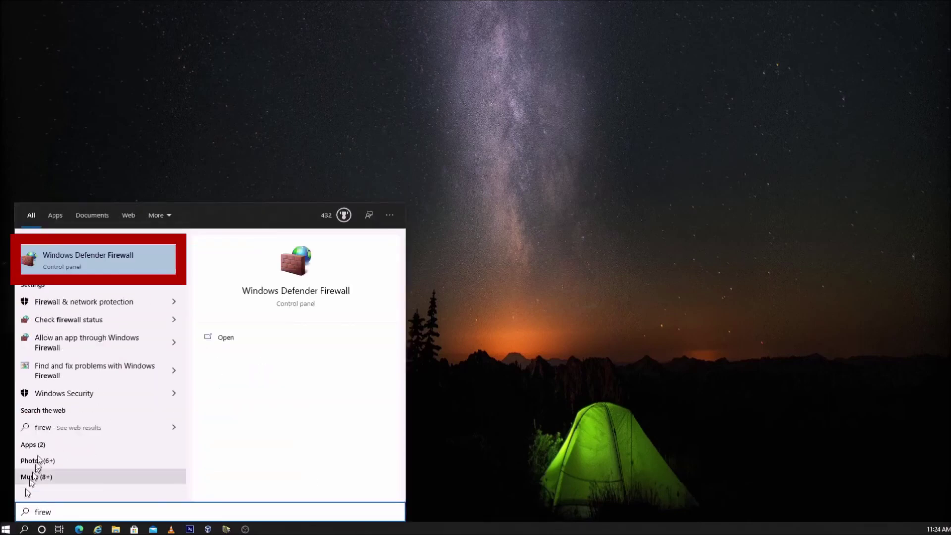
left_click(59, 261)
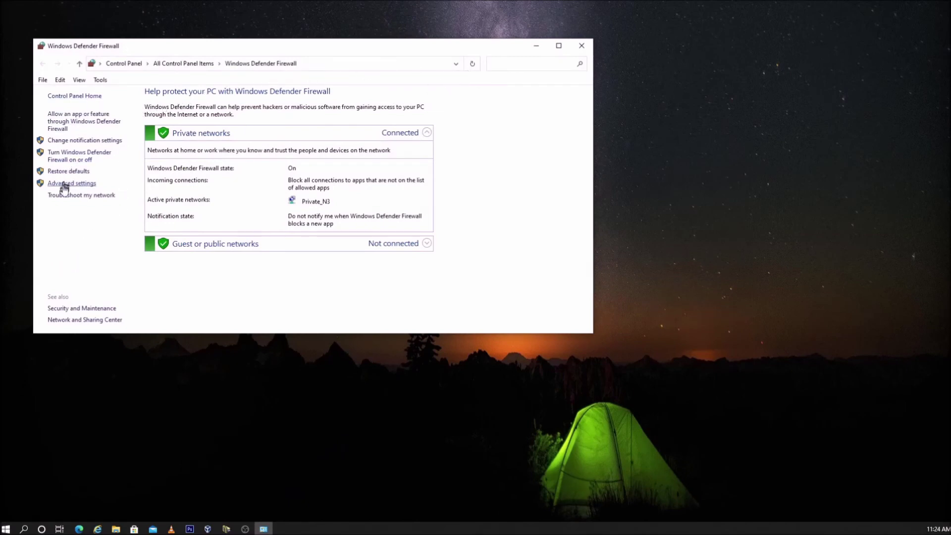
left_click(63, 185)
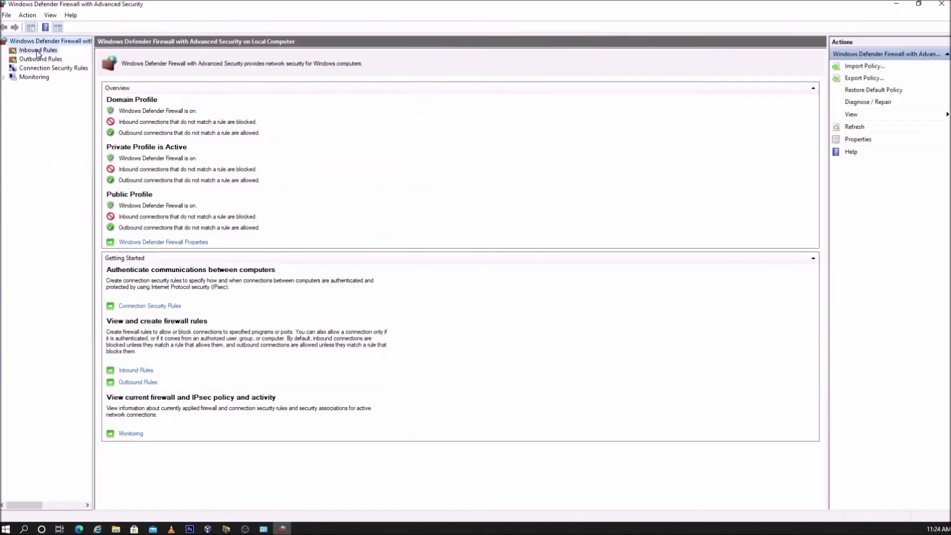
List the inbound rules sorted by local port
left_click(37, 50)
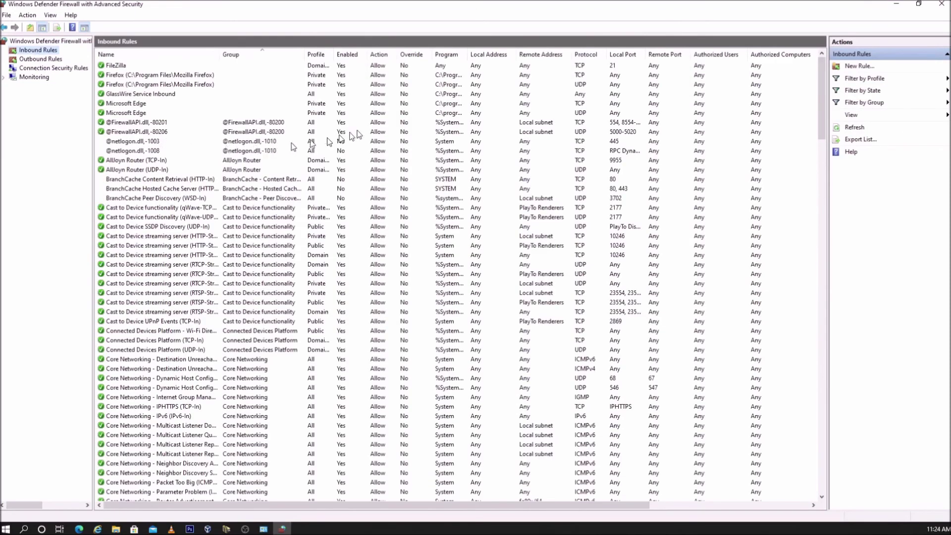
left_click(623, 54)
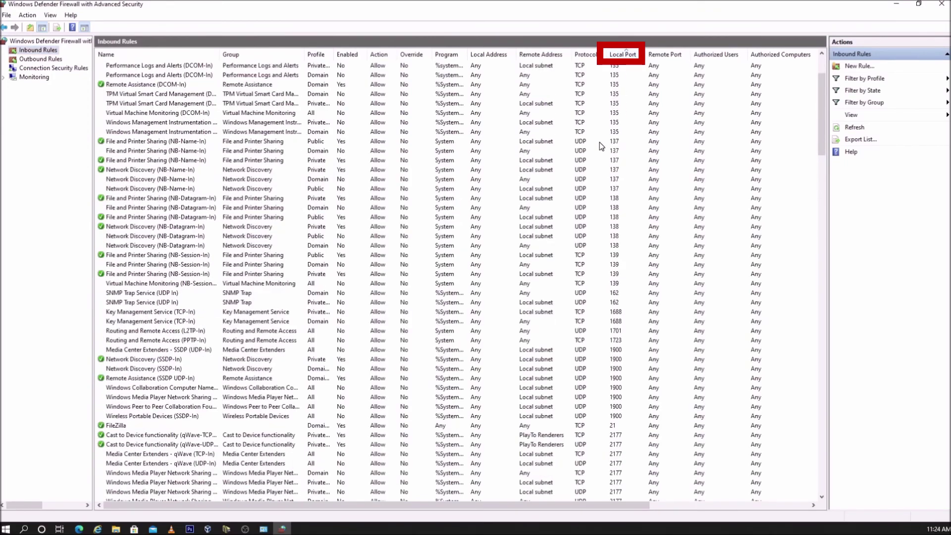
scroll(599, 142, "down", 20)
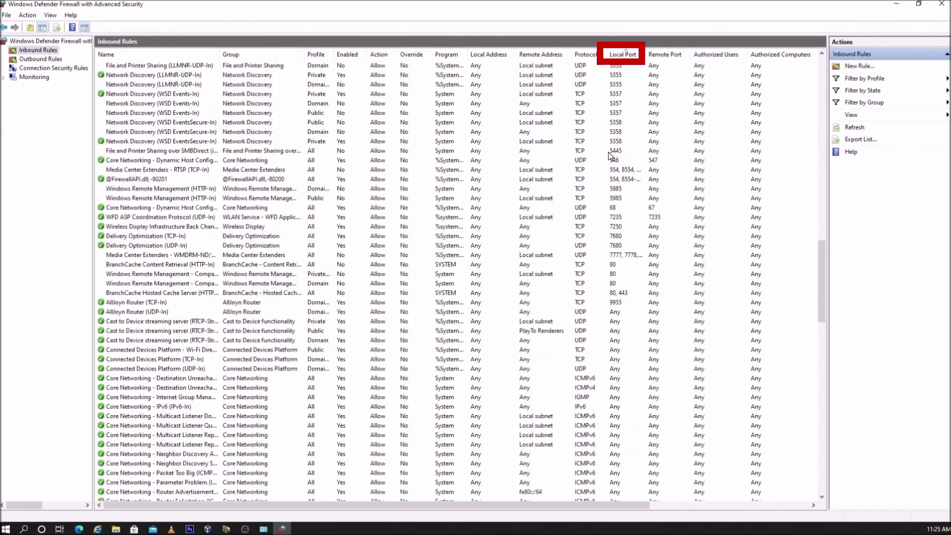
scroll(610, 156, "up", 1)
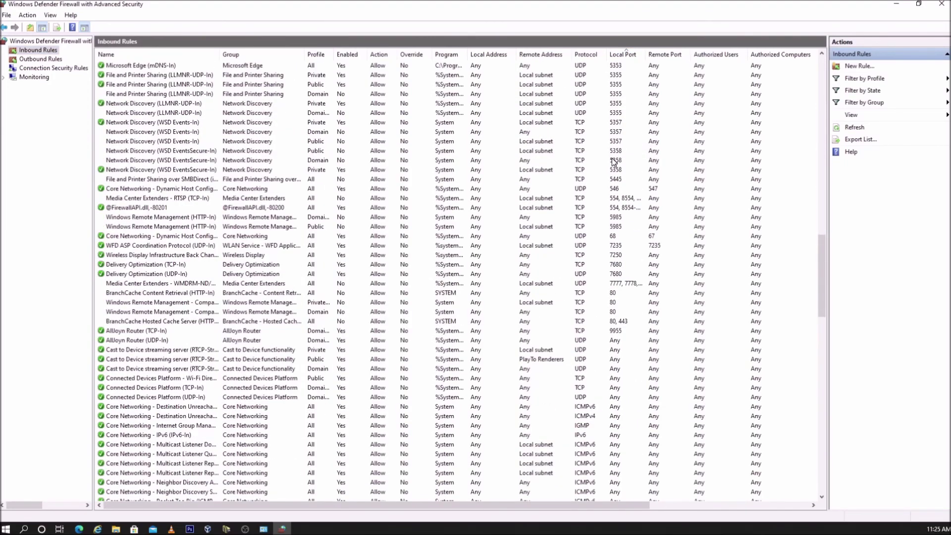
Start a new port-based inbound rule limited to TCP port 8085
left_click(859, 65)
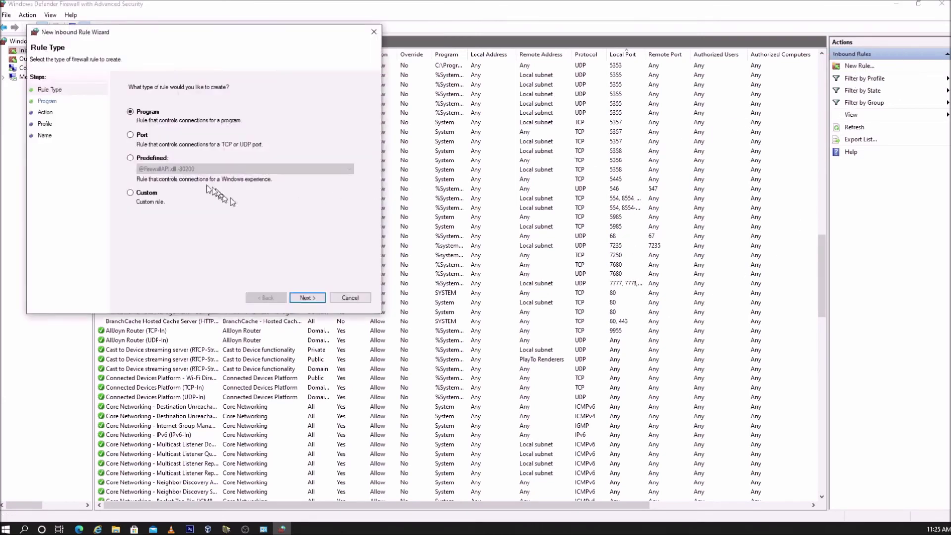
left_click(311, 297)
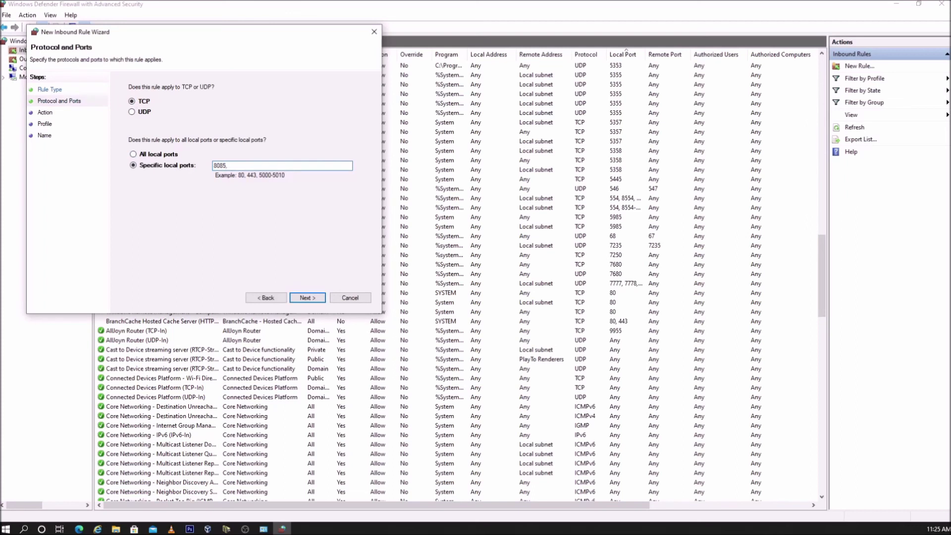
type("90,89-100")
left_click_drag(259, 166, 227, 168)
key("BackSpace")
left_click(307, 299)
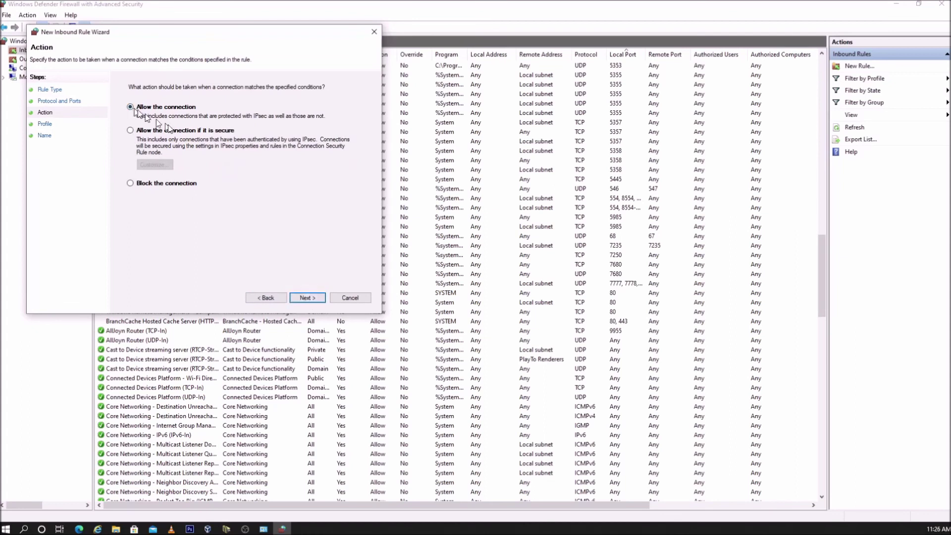
Allow the connection on Domain and Private profiles only, and finish the rule as Android_VOIP
left_click(310, 299)
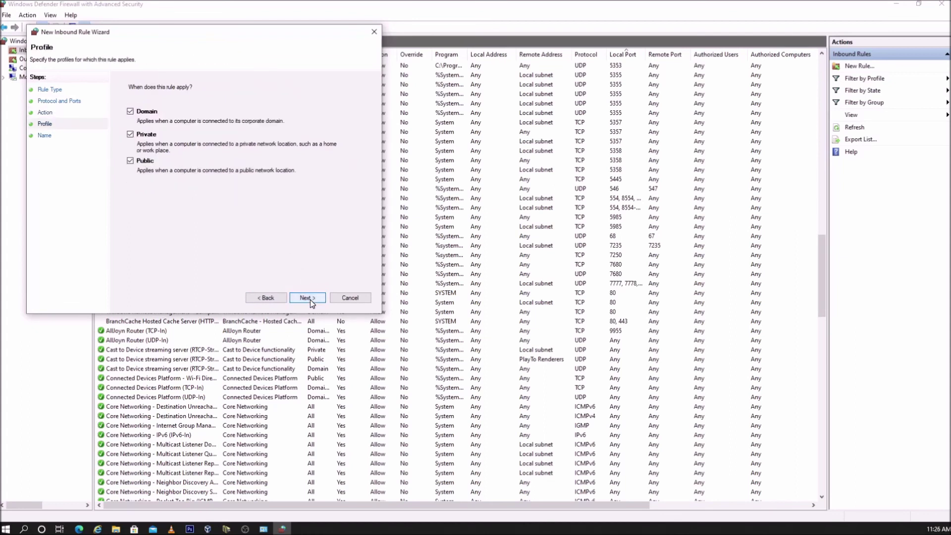
left_click(131, 160)
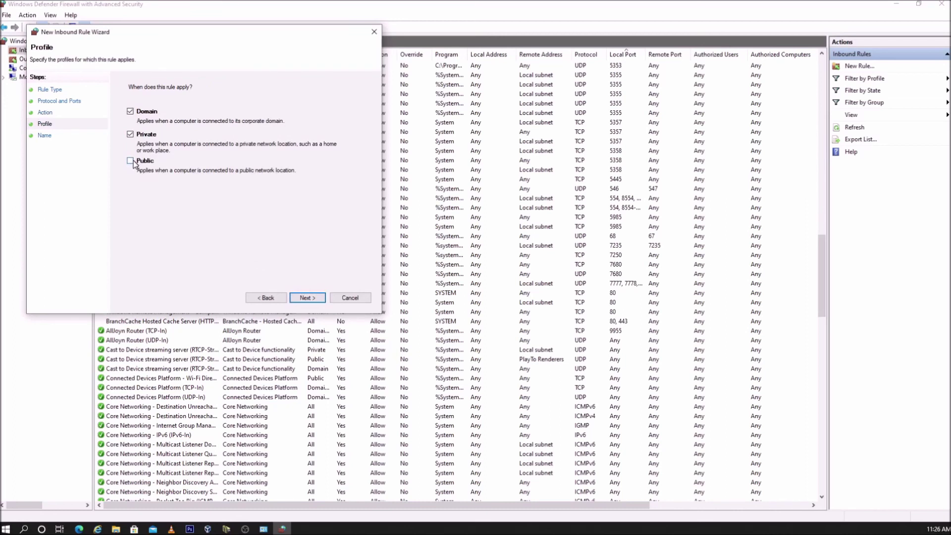
left_click(312, 298)
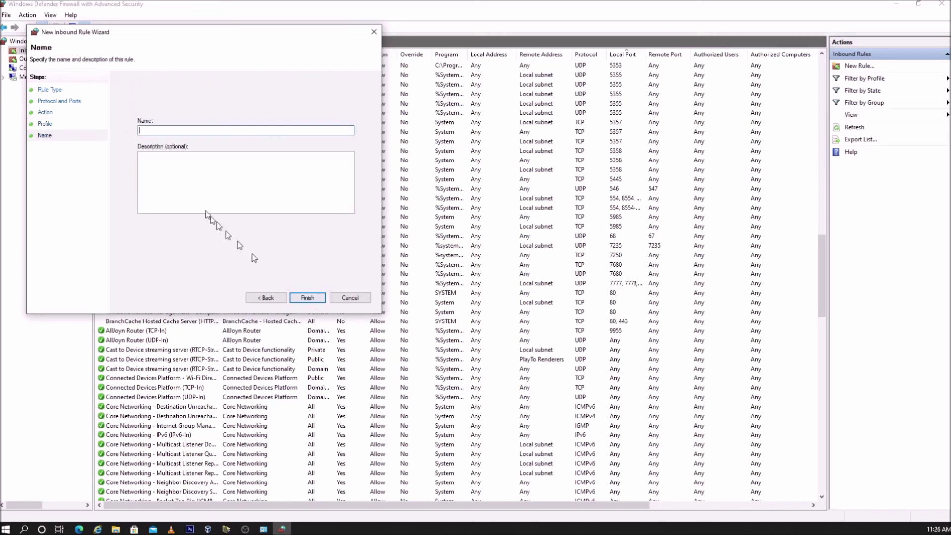
type("Android ")
type("ADB")
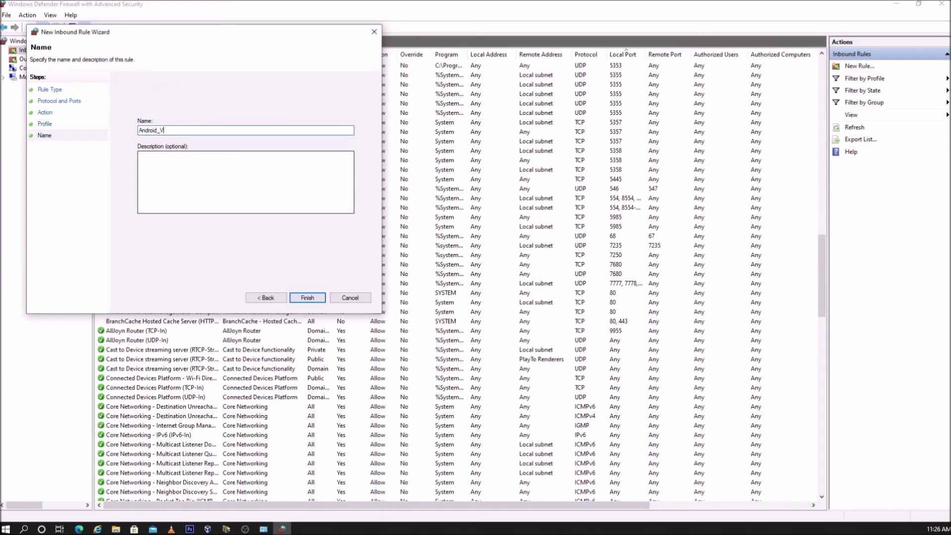
left_click(307, 298)
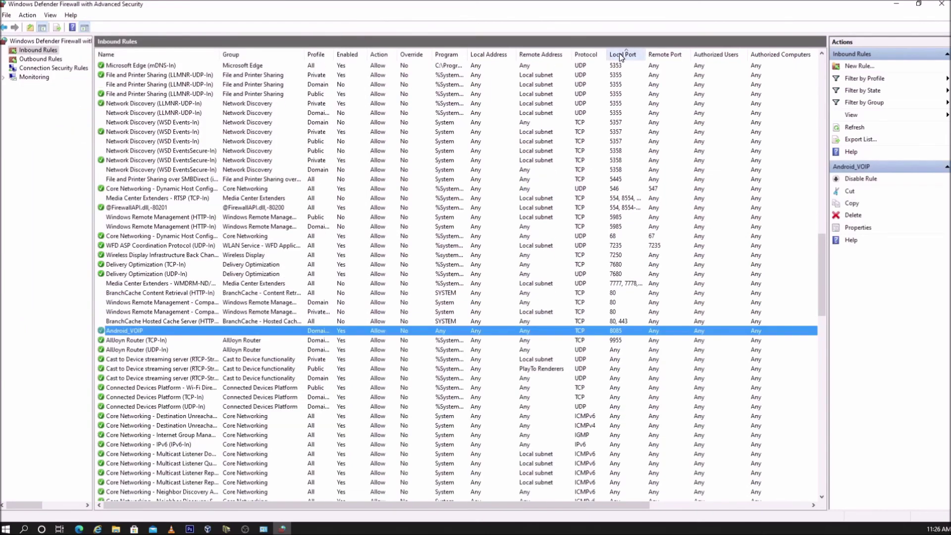